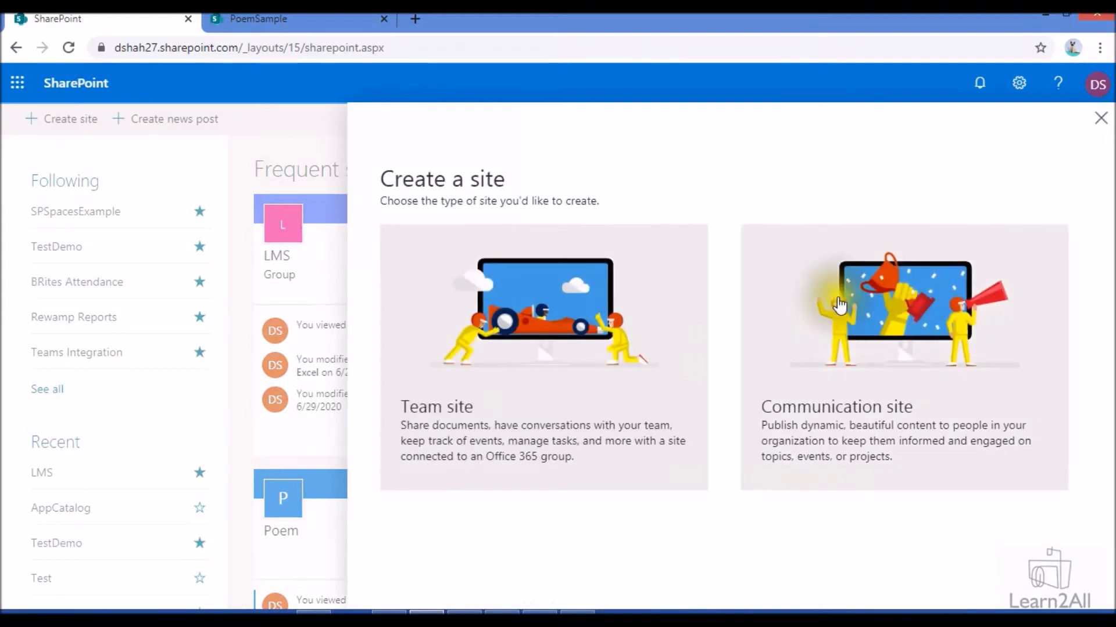
Create a communication site named SpaceShuttle with the Topic design and English as its language
{"action": "left_click", "coordinate": [859, 326]}
{"action": "left_click", "coordinate": [814, 225]}
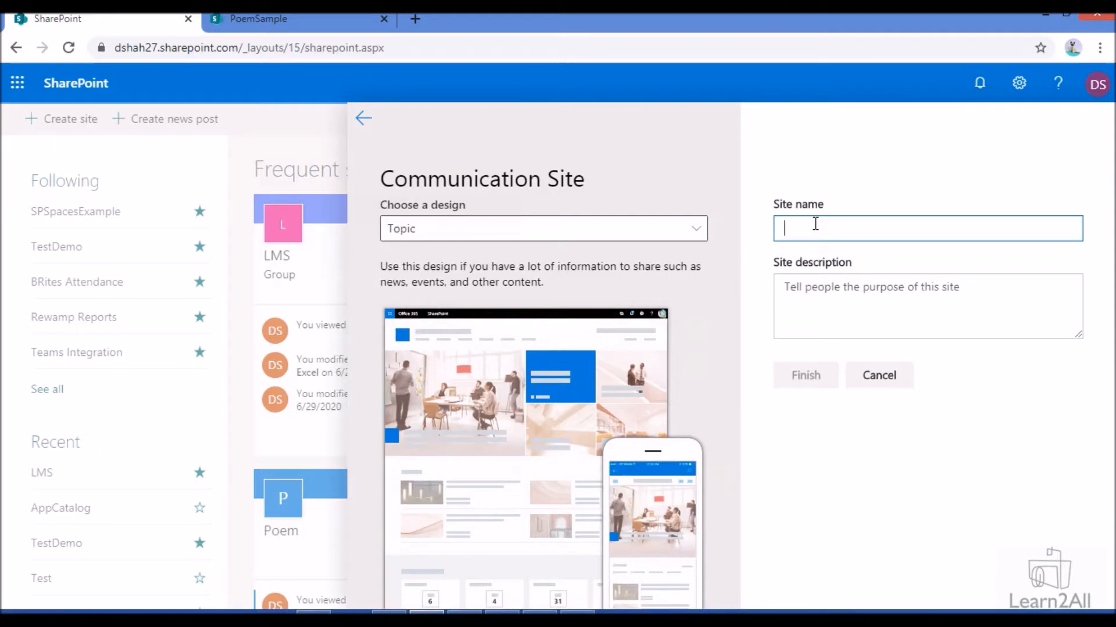
{"action": "type", "text": "SpaceShuttle"}
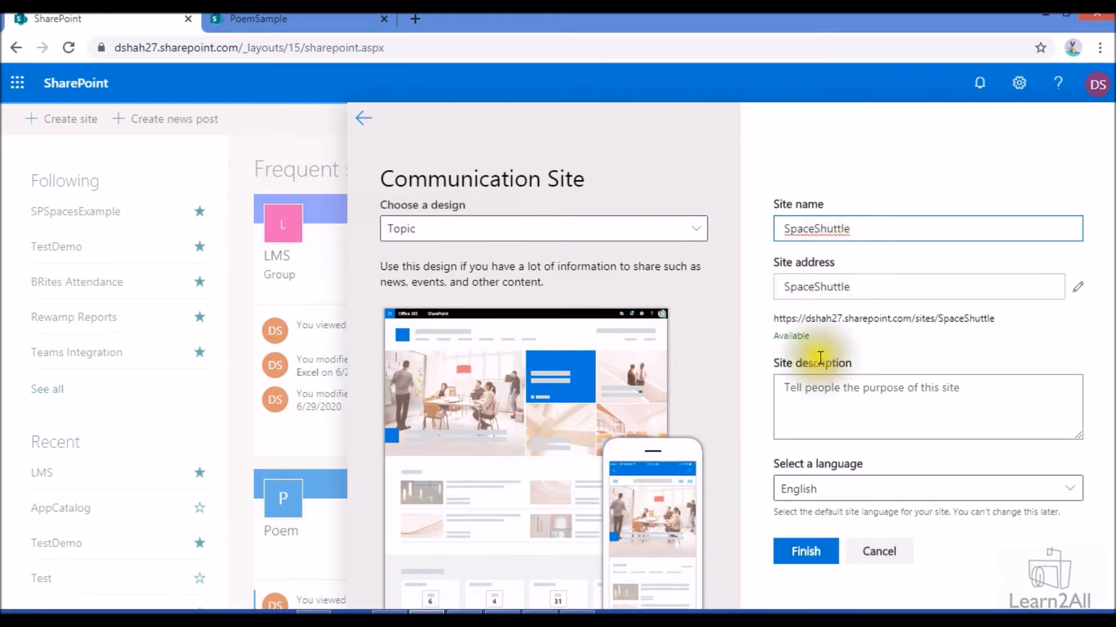
{"action": "left_click", "coordinate": [829, 555]}
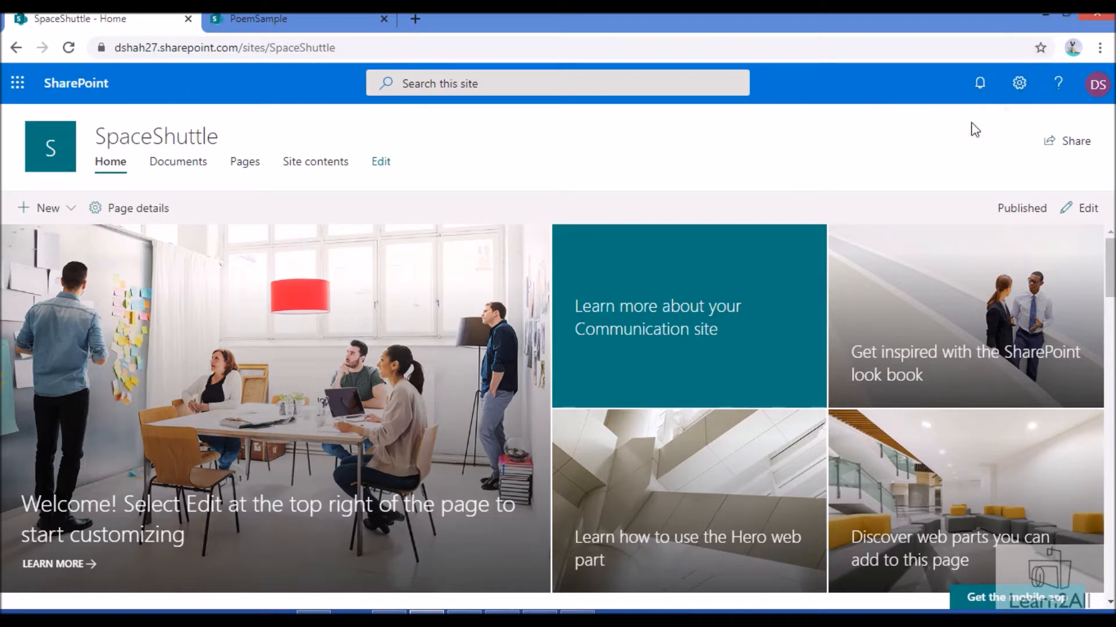
Open the Manage site features page from the full settings of the SpaceShuttle site
{"action": "left_click", "coordinate": [1019, 93]}
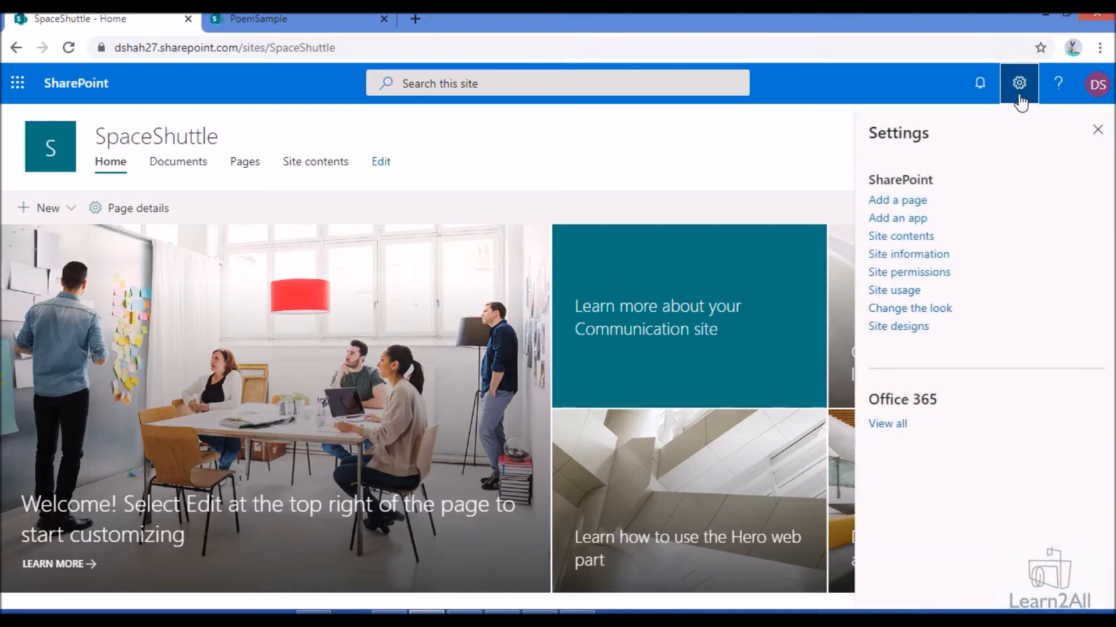
{"action": "left_click", "coordinate": [923, 255]}
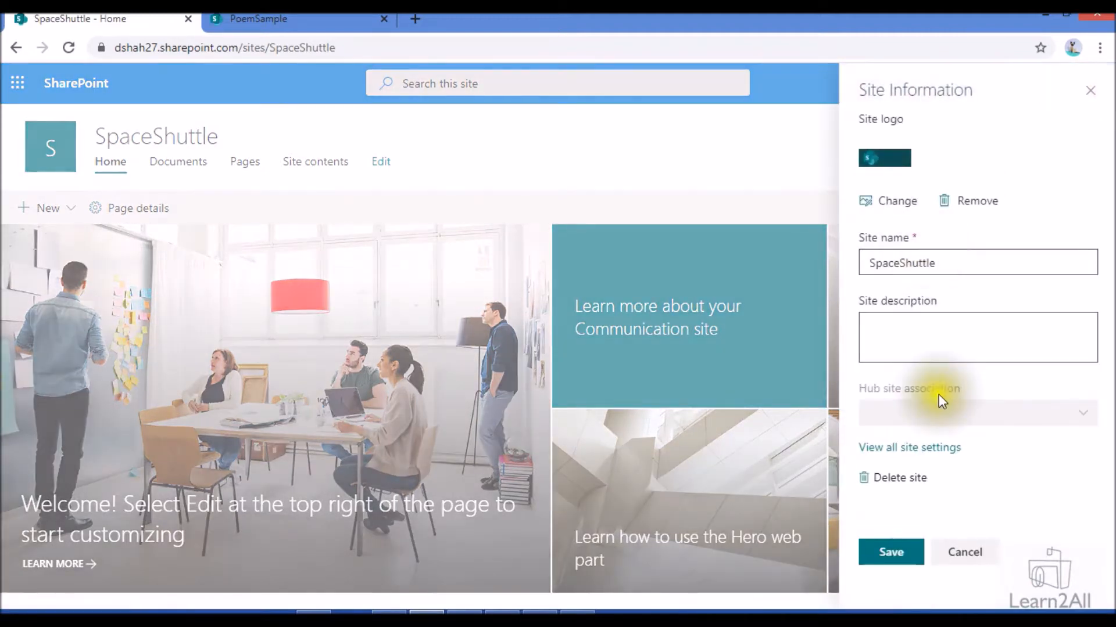
{"action": "left_click", "coordinate": [937, 452]}
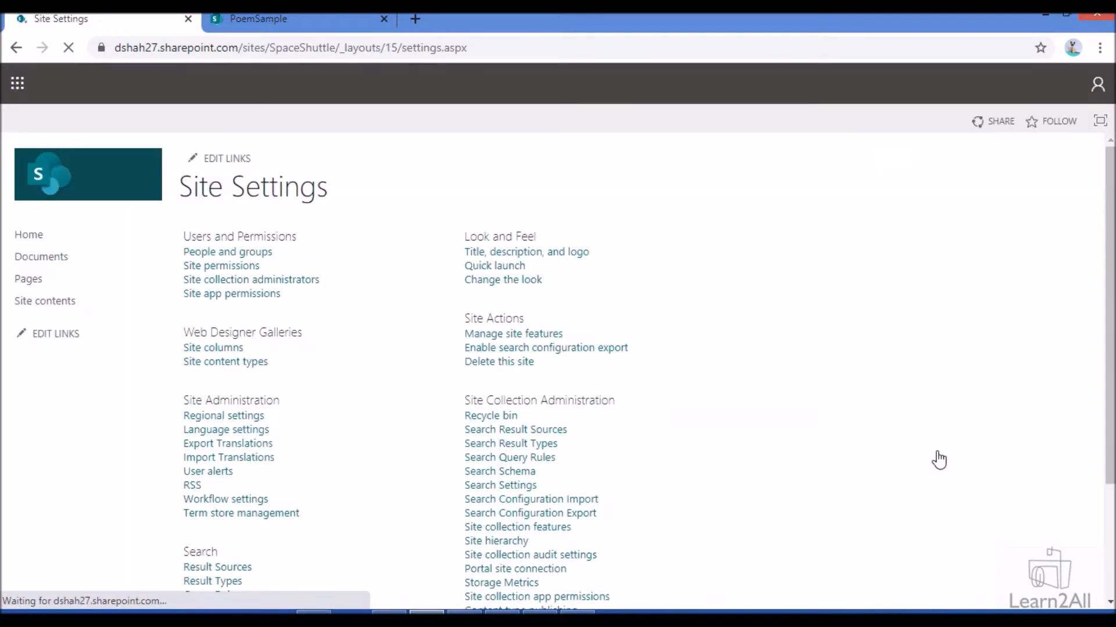
{"action": "left_click", "coordinate": [518, 339]}
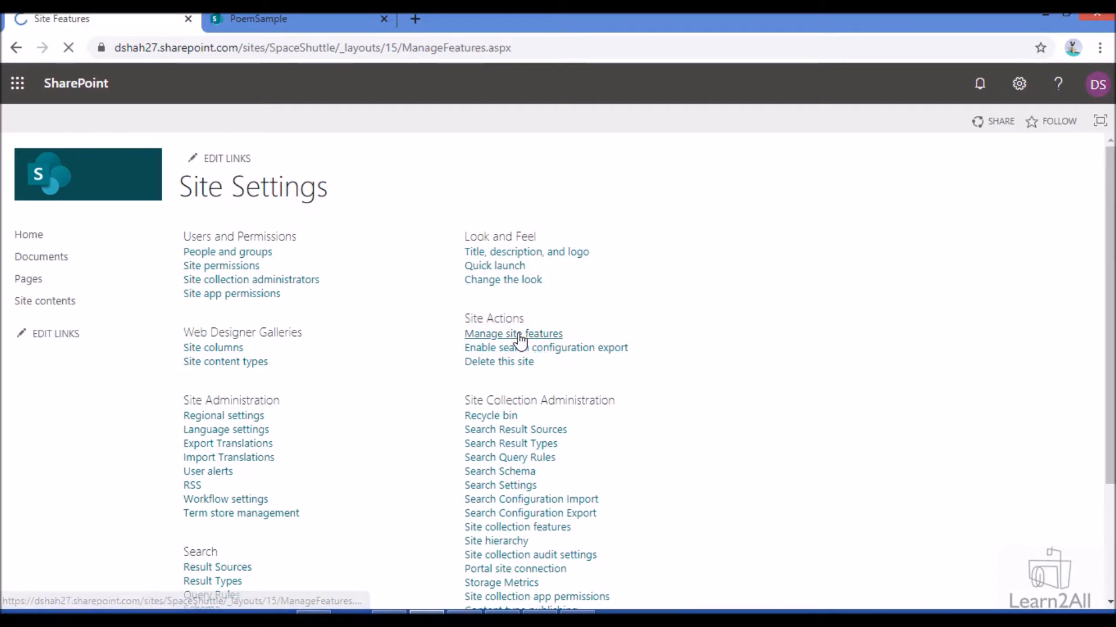
Find the Spaces (Preview) feature for creating mixed reality spaces and activate it for the site
{"action": "scroll", "coordinate": [520, 342], "scroll_direction": "down", "scroll_amount": 12}
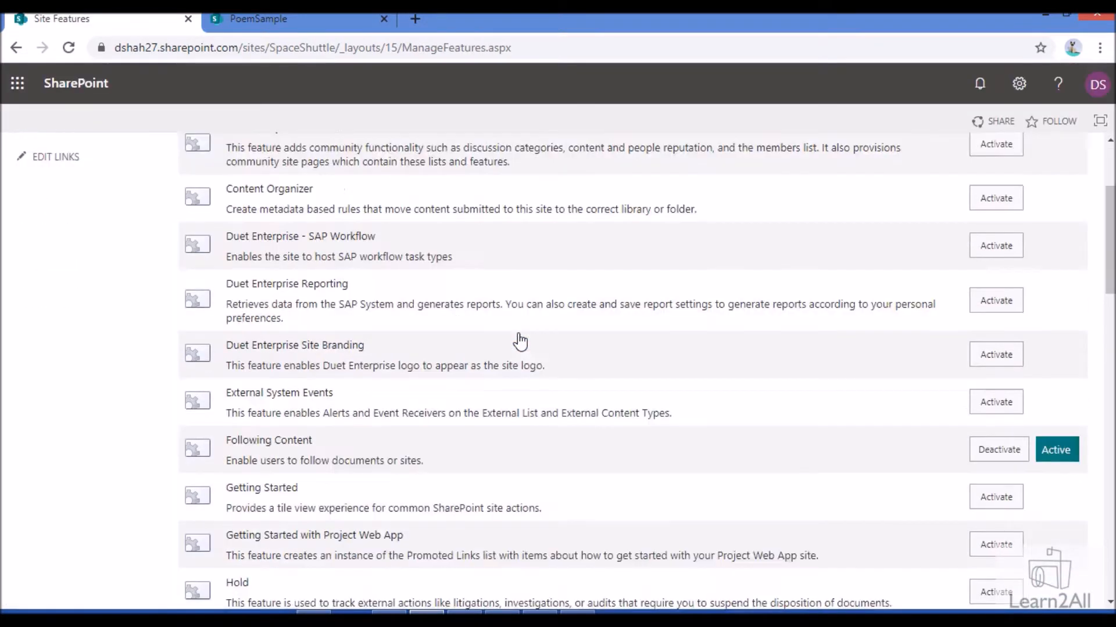
{"action": "scroll", "coordinate": [520, 341], "scroll_direction": "down", "scroll_amount": 10}
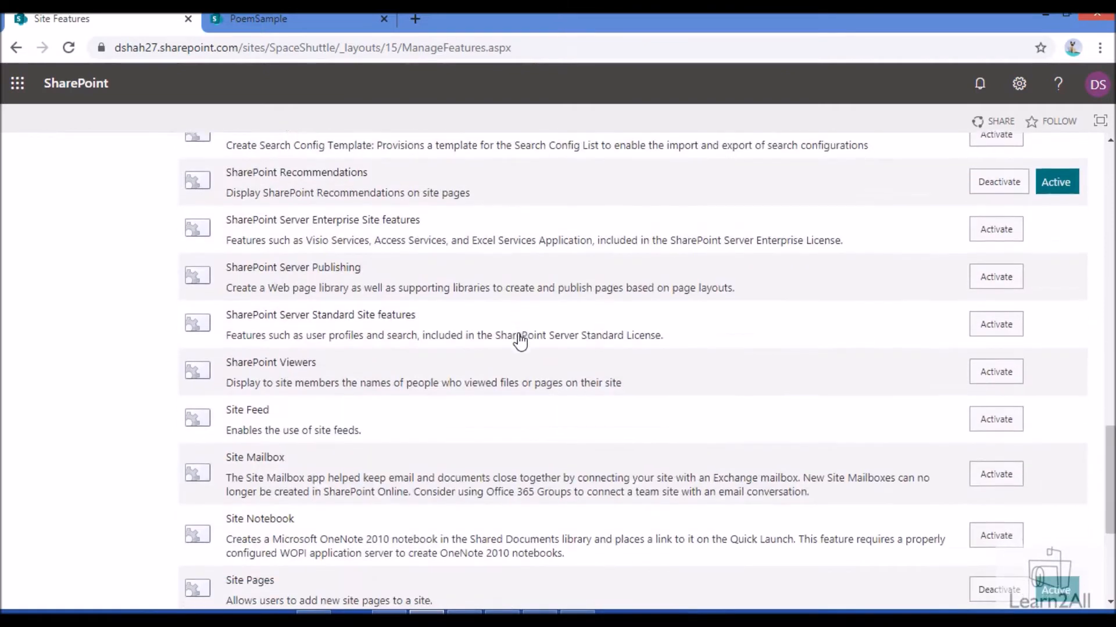
{"action": "scroll", "coordinate": [520, 342], "scroll_direction": "down", "scroll_amount": 5}
{"action": "left_click_drag", "start_coordinate": [226, 358], "coordinate": [308, 360]}
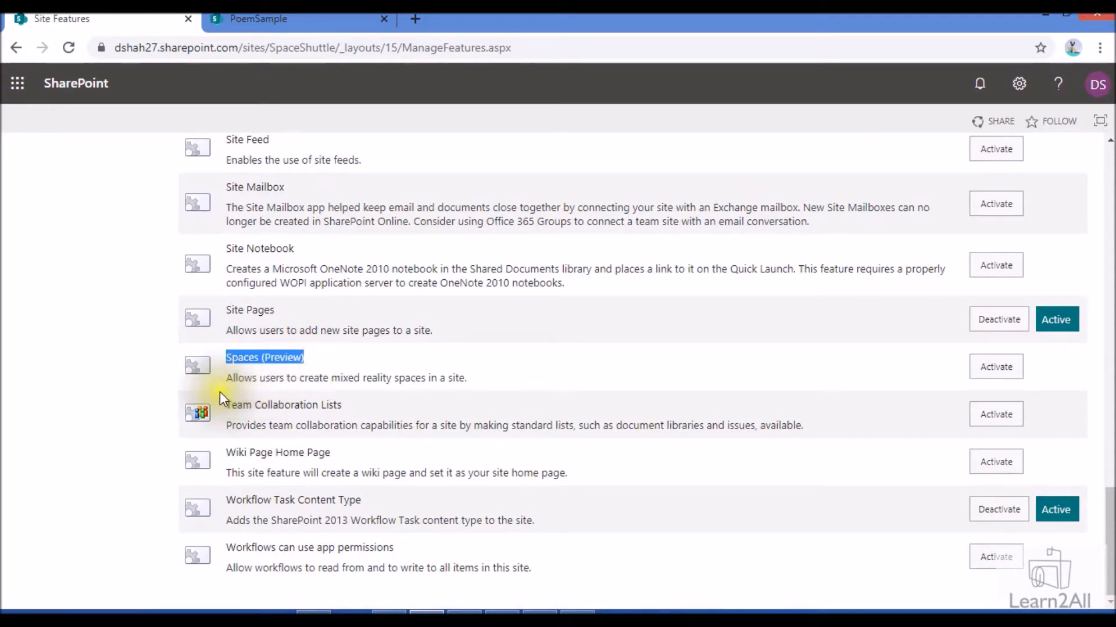
{"action": "left_click_drag", "start_coordinate": [228, 380], "coordinate": [478, 392]}
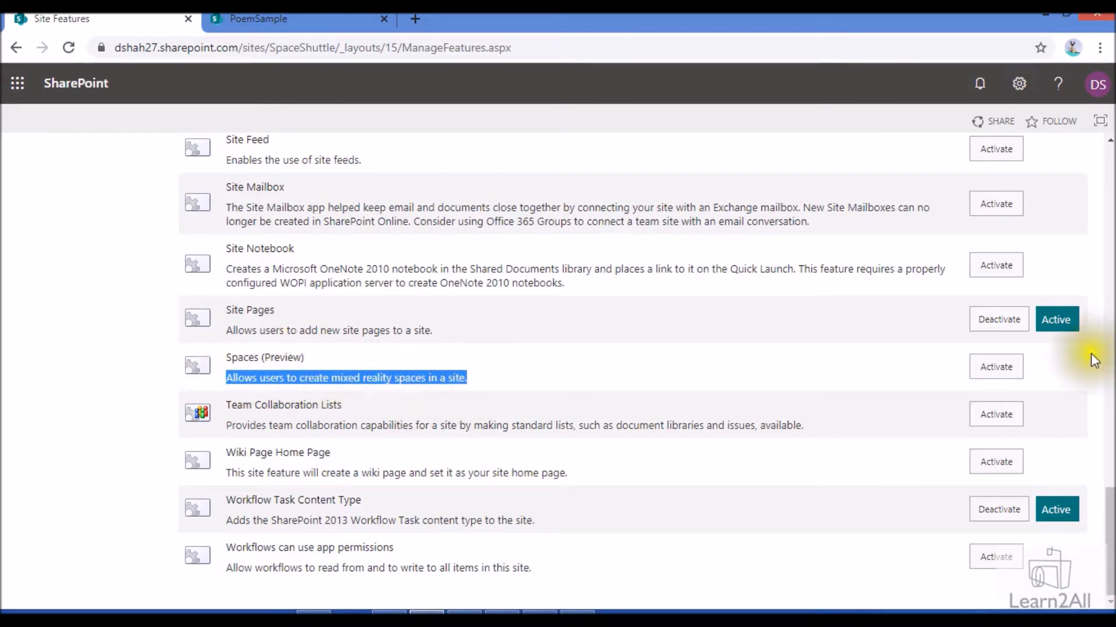
{"action": "left_click", "coordinate": [996, 372]}
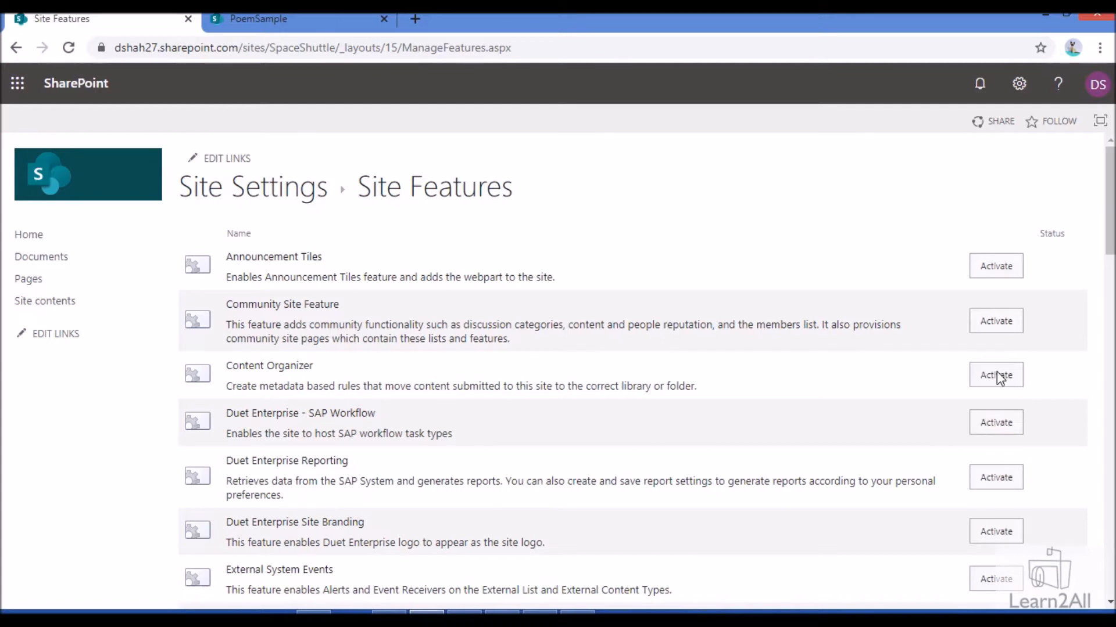
Start a new space from the site's home page, named "SpaceShuttle Preview" with the description "This is Space Shuttle Site."
{"action": "left_click", "coordinate": [106, 189]}
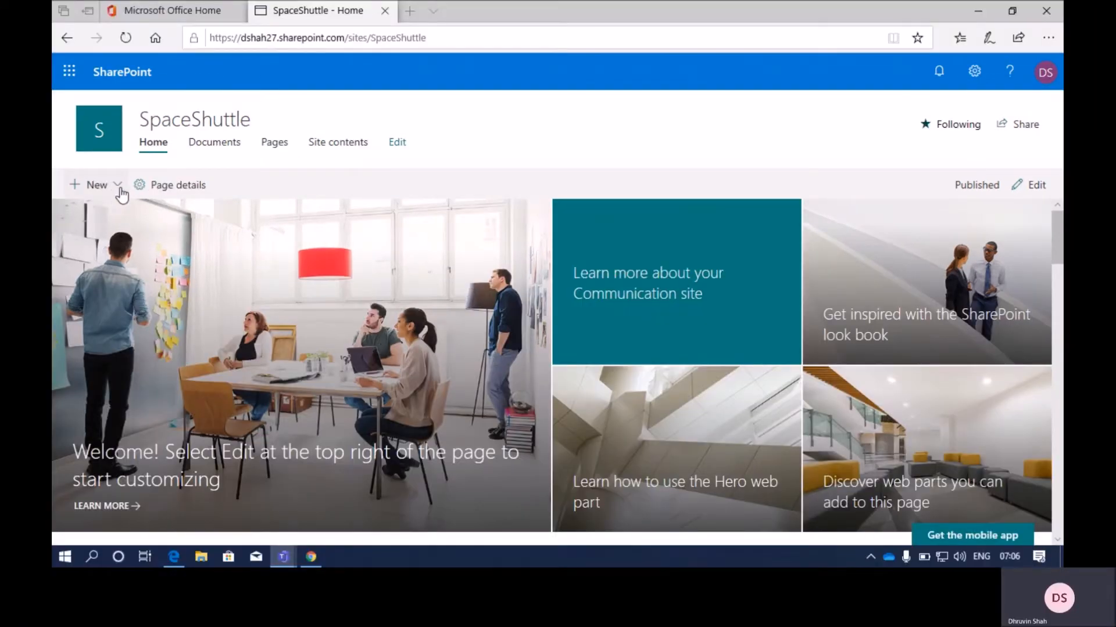
{"action": "left_click", "coordinate": [118, 186]}
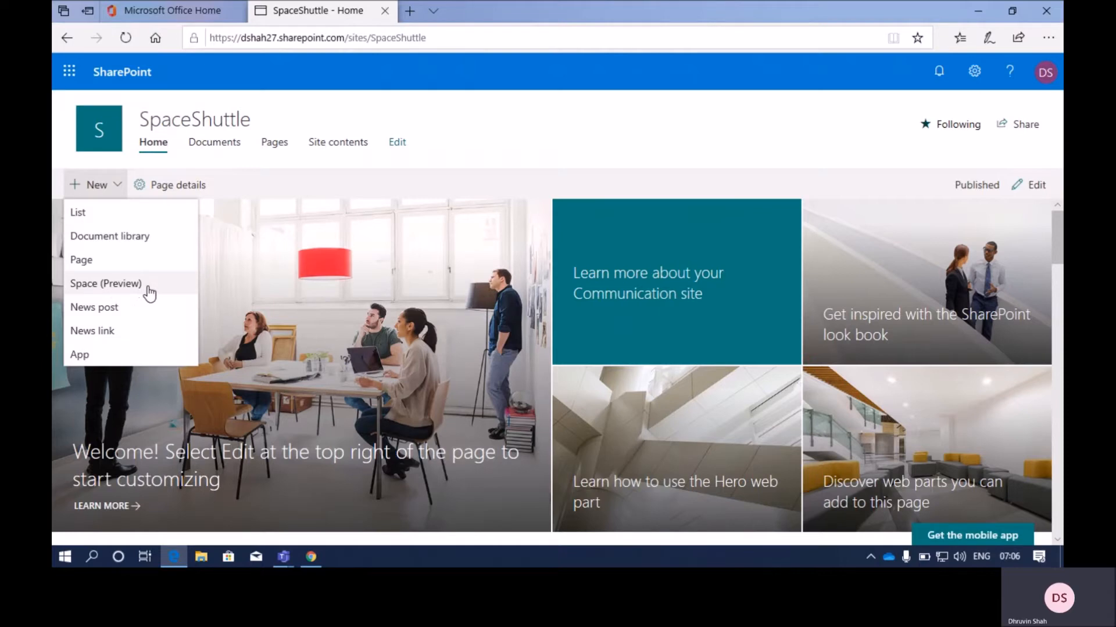
{"action": "left_click", "coordinate": [148, 288]}
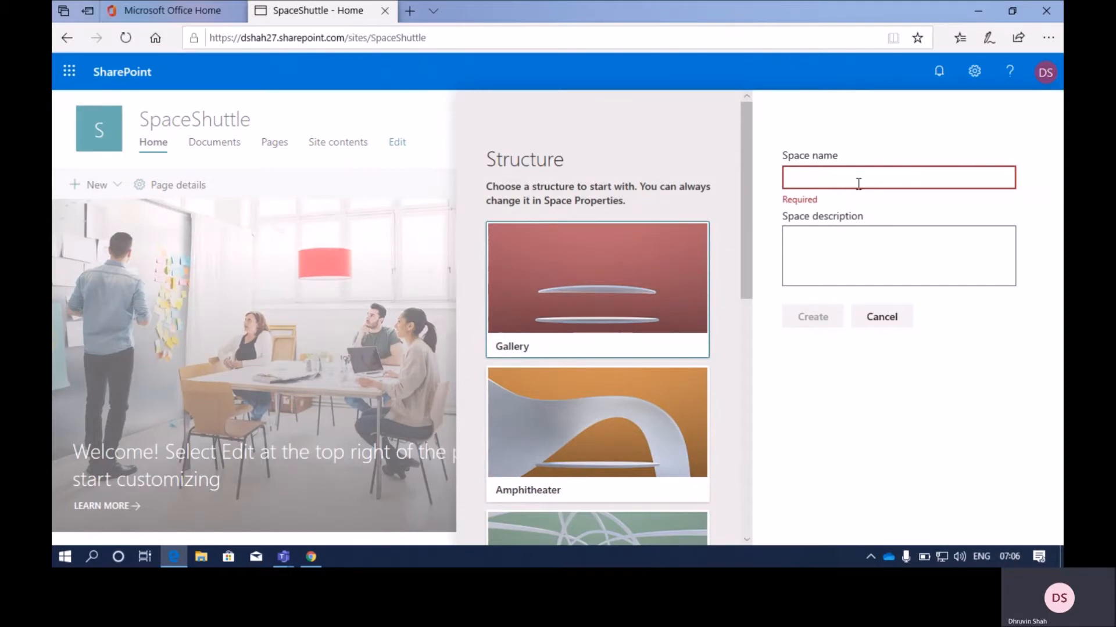
{"action": "type", "text": "Sp"}
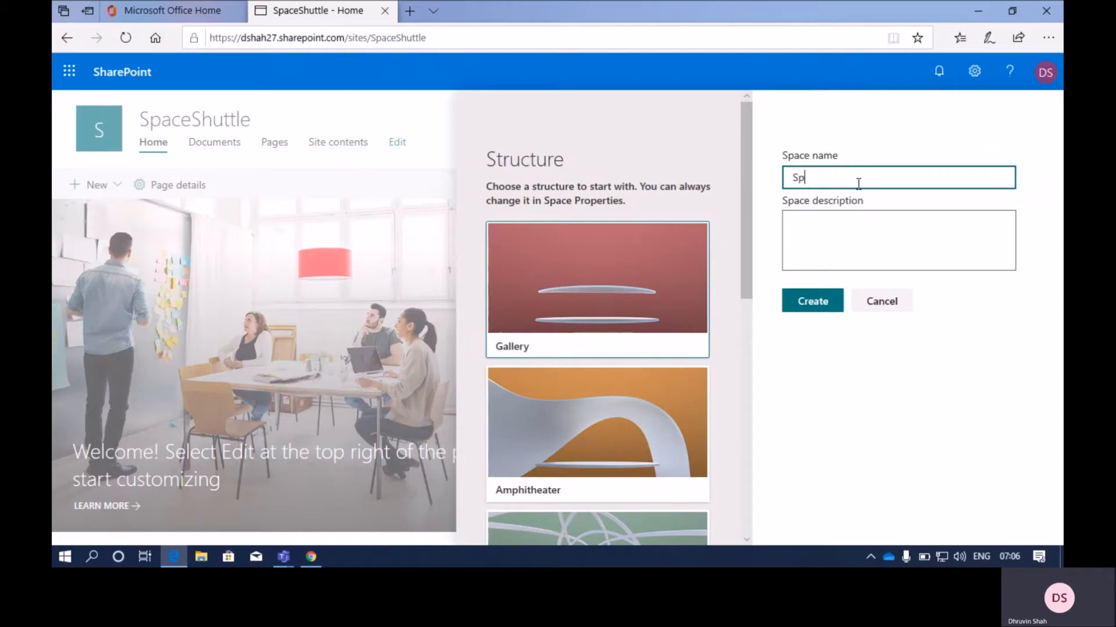
{"action": "type", "text": "aceShuttle Preview"}
{"action": "left_click", "coordinate": [891, 245]}
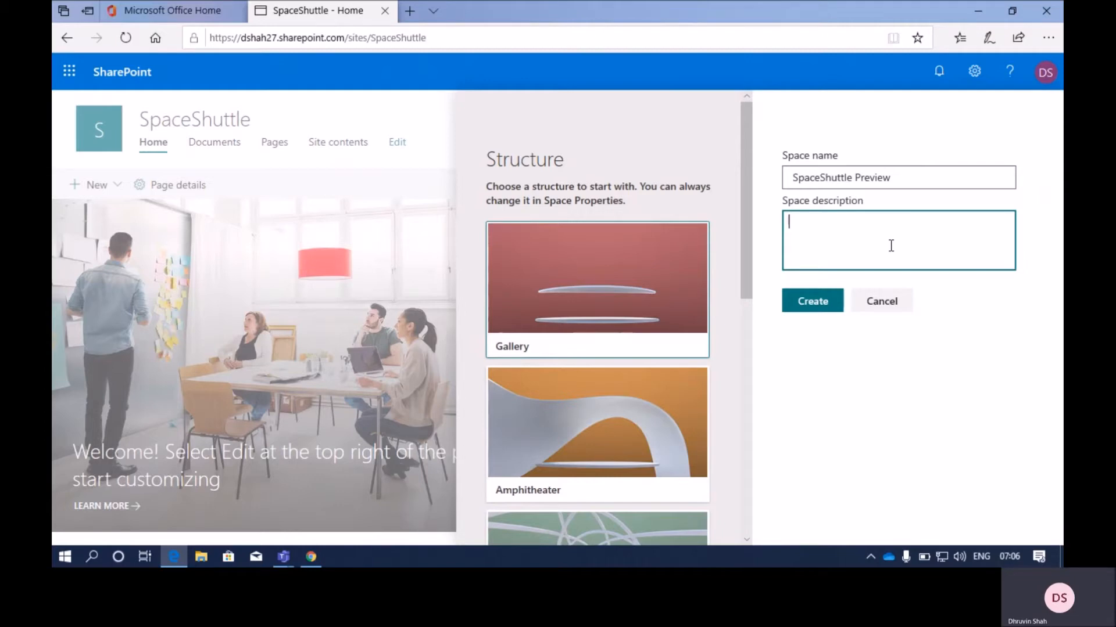
{"action": "type", "text": "This is Space Shuttle Site."}
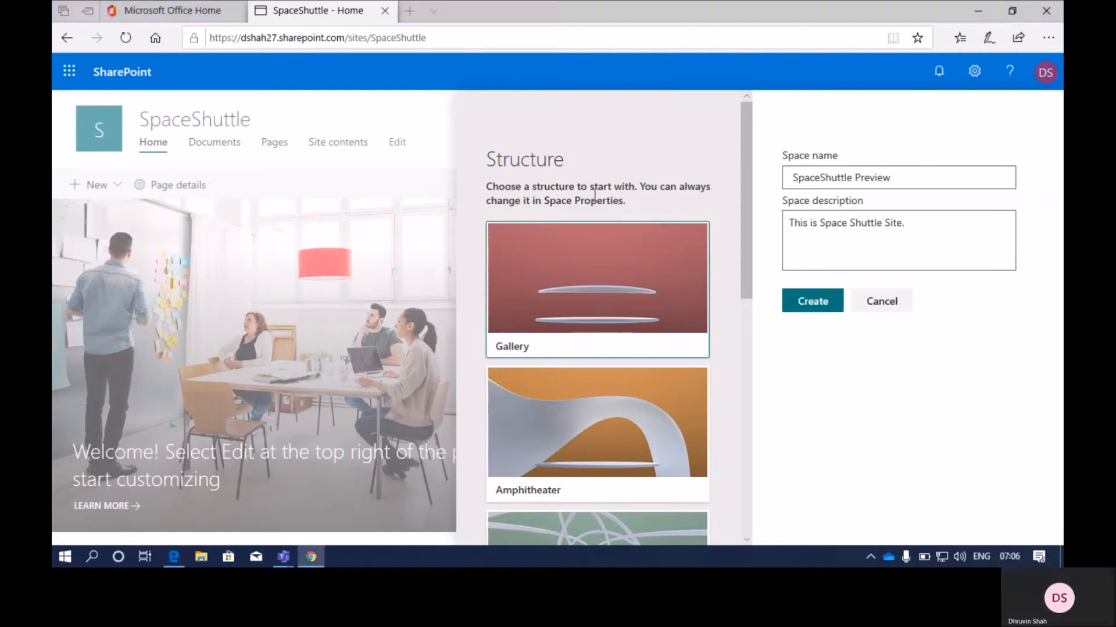
Review the available structures from Gallery to Spiral and create the space with the Gallery structure
{"action": "left_click_drag", "start_coordinate": [638, 205], "coordinate": [479, 155]}
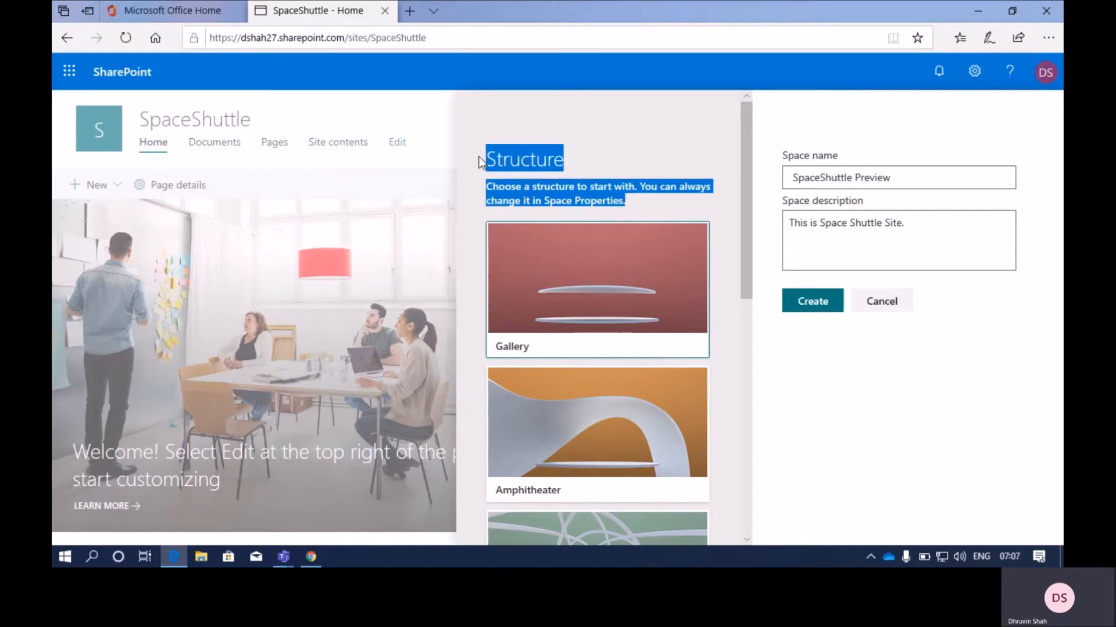
{"action": "left_click", "coordinate": [667, 158]}
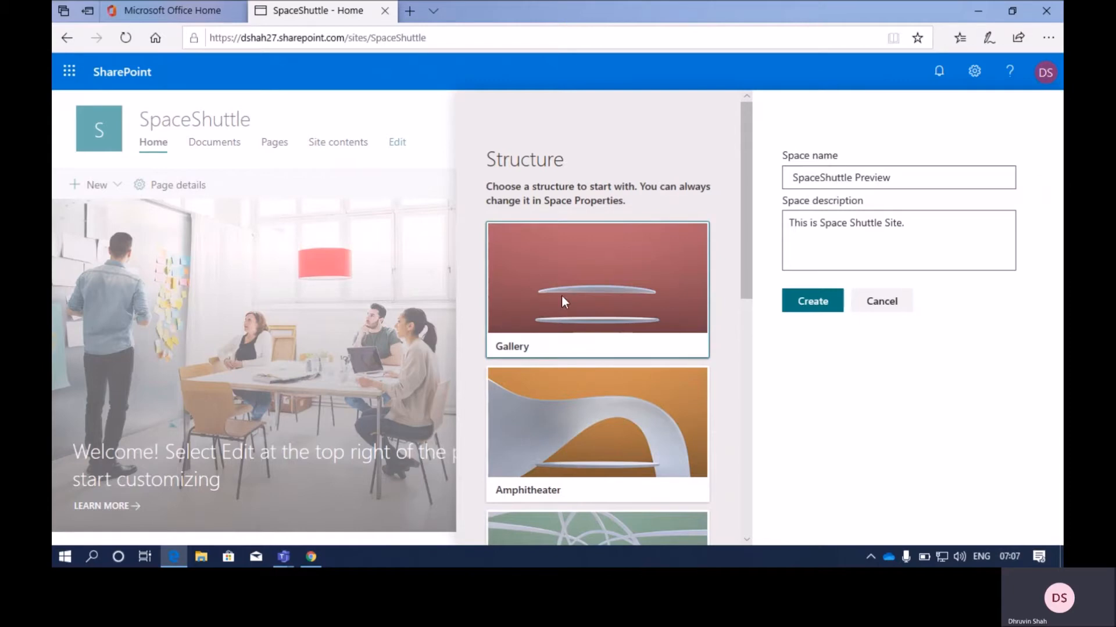
{"action": "scroll", "coordinate": [561, 295], "scroll_direction": "down", "scroll_amount": 3}
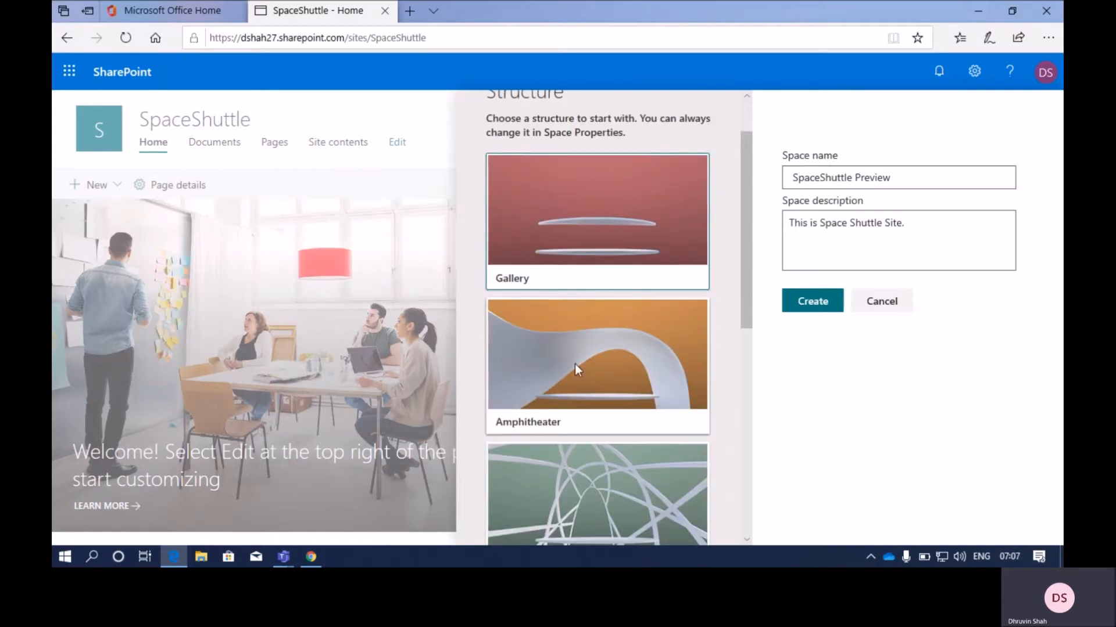
{"action": "scroll", "coordinate": [574, 362], "scroll_direction": "down", "scroll_amount": 3}
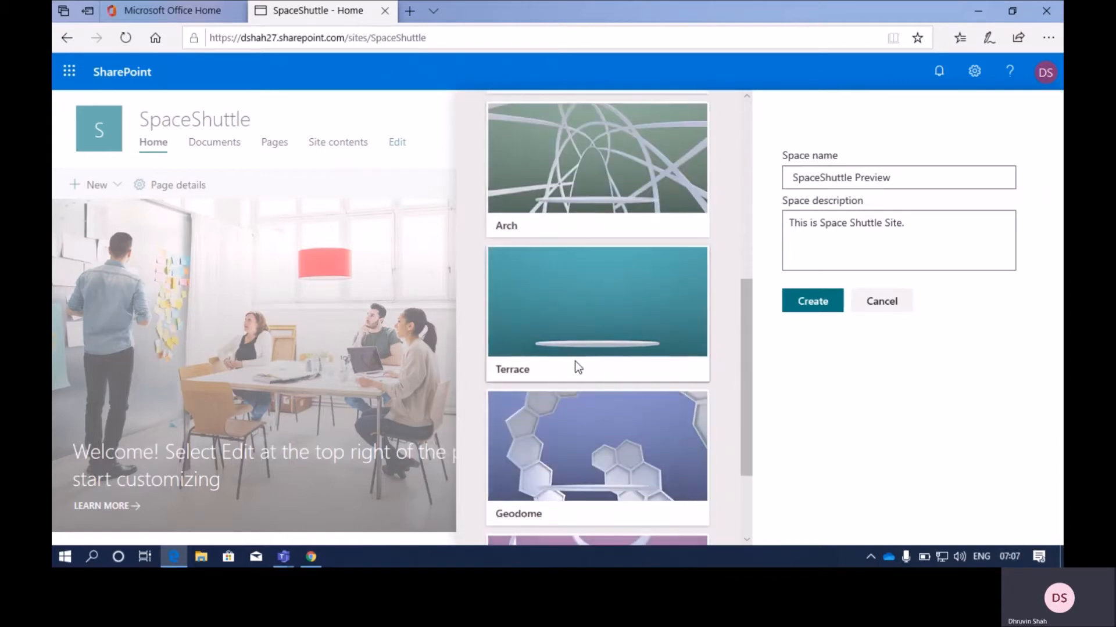
{"action": "scroll", "coordinate": [574, 348], "scroll_direction": "down", "scroll_amount": 2}
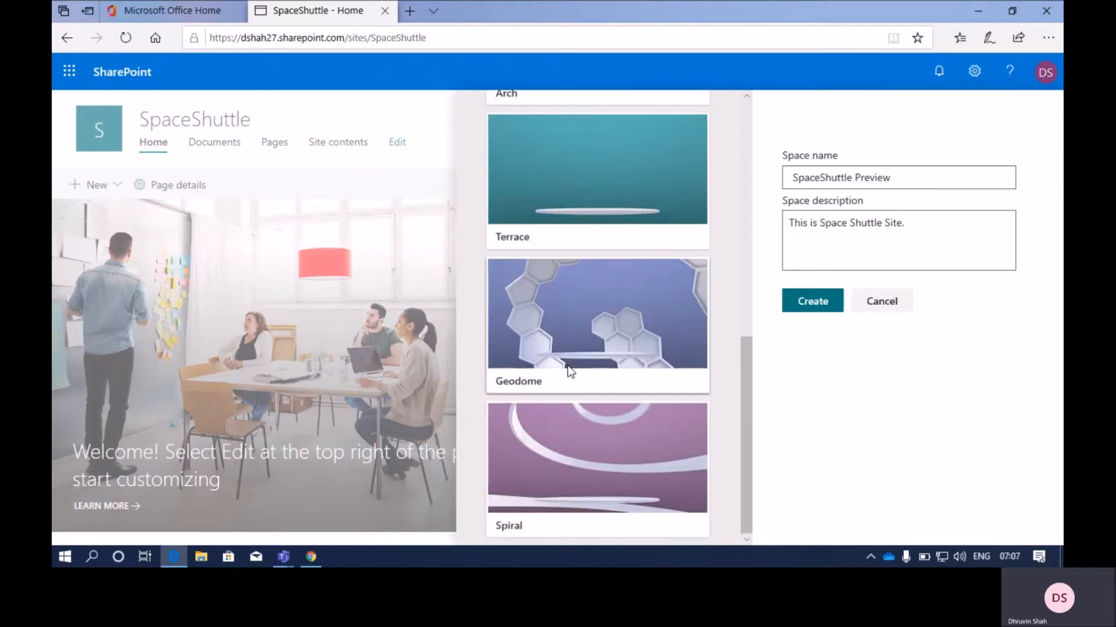
{"action": "scroll", "coordinate": [584, 438], "scroll_direction": "up", "scroll_amount": 4}
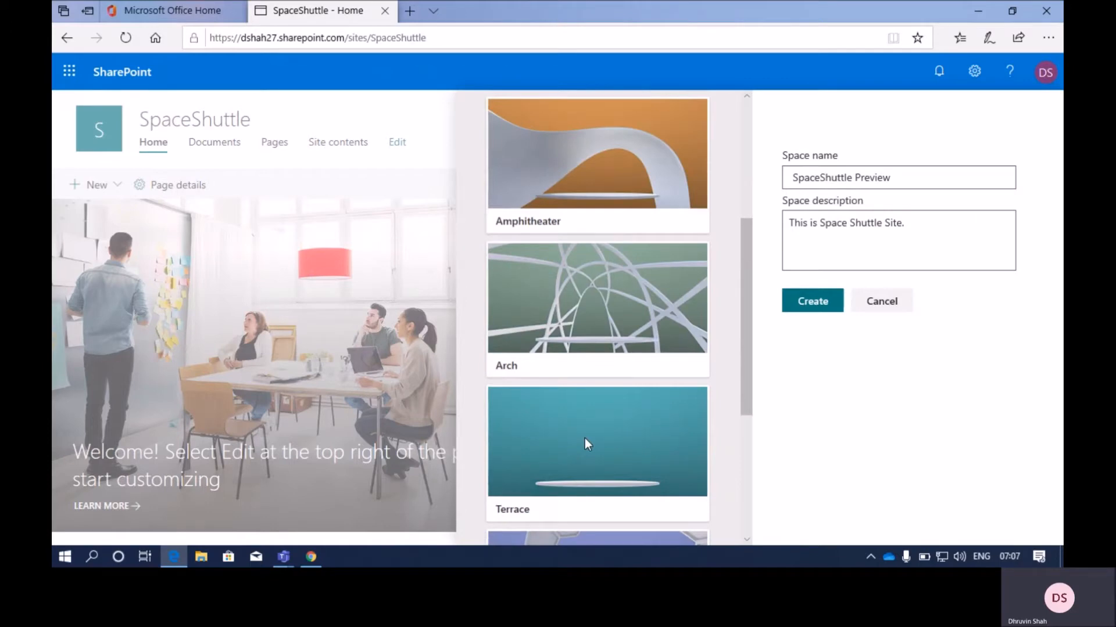
{"action": "scroll", "coordinate": [585, 438], "scroll_direction": "up", "scroll_amount": 2}
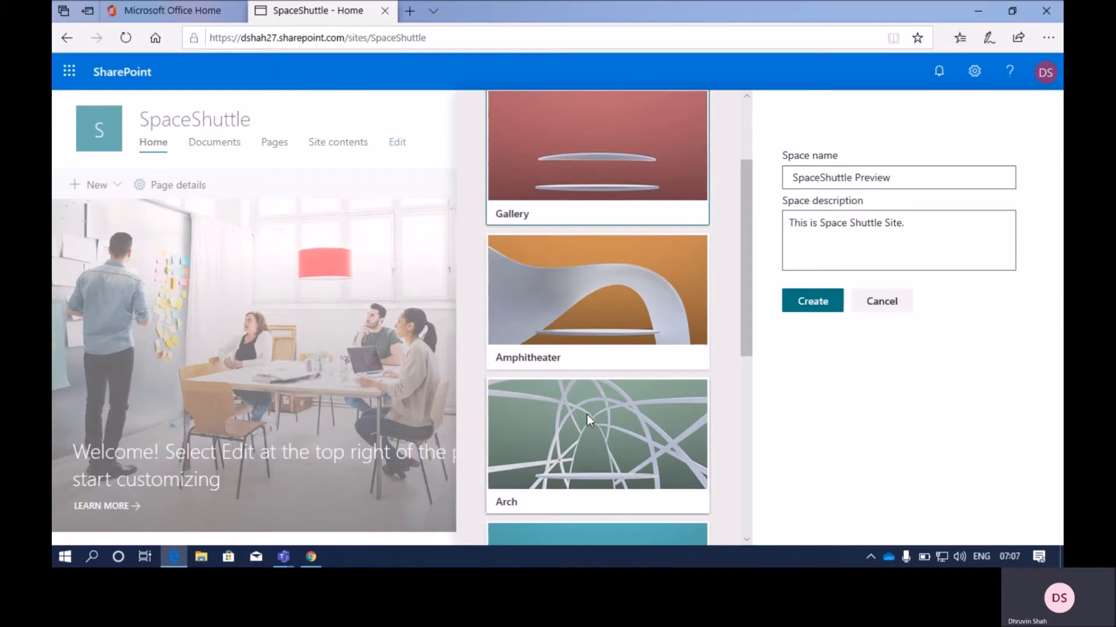
{"action": "scroll", "coordinate": [587, 414], "scroll_direction": "up", "scroll_amount": 2}
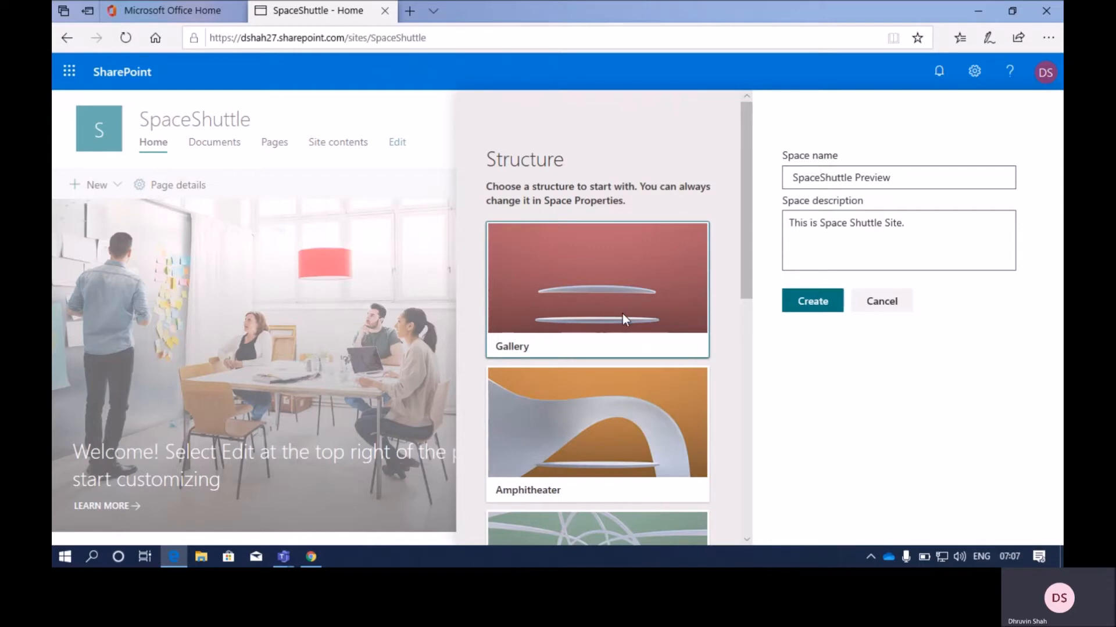
{"action": "left_click", "coordinate": [822, 302]}
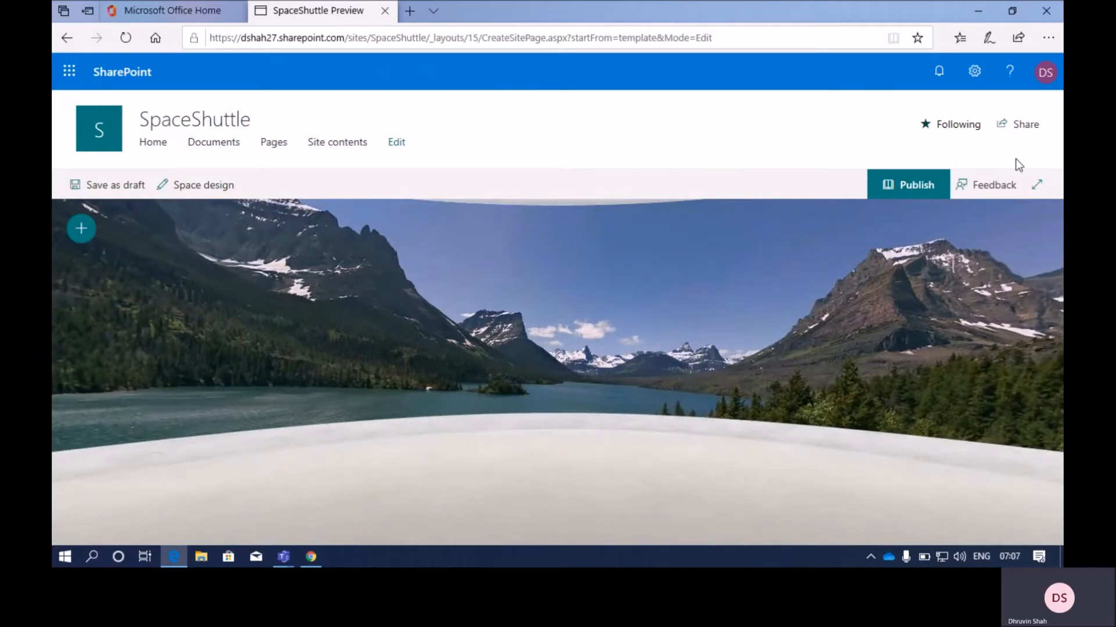
Look around the new space's mountain lake scene by turning the view up, down and sideways
{"action": "mouse_move", "coordinate": [793, 386]}
{"action": "left_mouse_down"}
{"action": "mouse_move", "coordinate": [794, 116]}
{"action": "mouse_move", "coordinate": [847, 183]}
{"action": "left_mouse_up"}
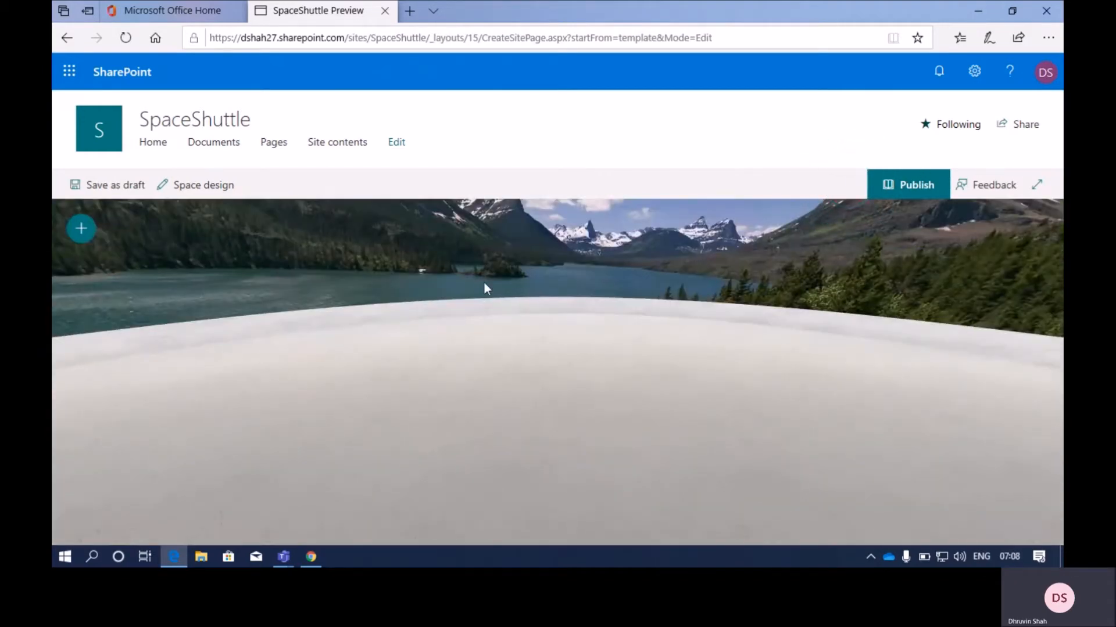
{"action": "left_click_drag", "start_coordinate": [510, 281], "coordinate": [500, 458]}
{"action": "left_click_drag", "start_coordinate": [839, 381], "coordinate": [442, 369]}
{"action": "left_click_drag", "start_coordinate": [852, 312], "coordinate": [515, 315]}
{"action": "left_click_drag", "start_coordinate": [813, 273], "coordinate": [298, 278]}
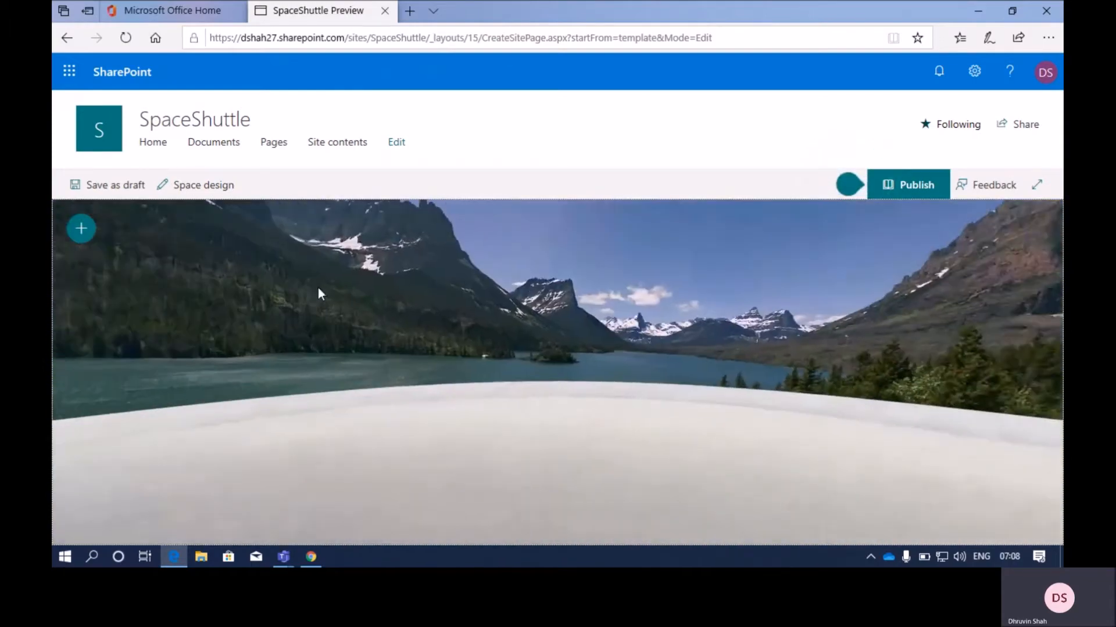
{"action": "left_click_drag", "start_coordinate": [462, 287], "coordinate": [381, 299]}
{"action": "left_click_drag", "start_coordinate": [667, 294], "coordinate": [839, 363]}
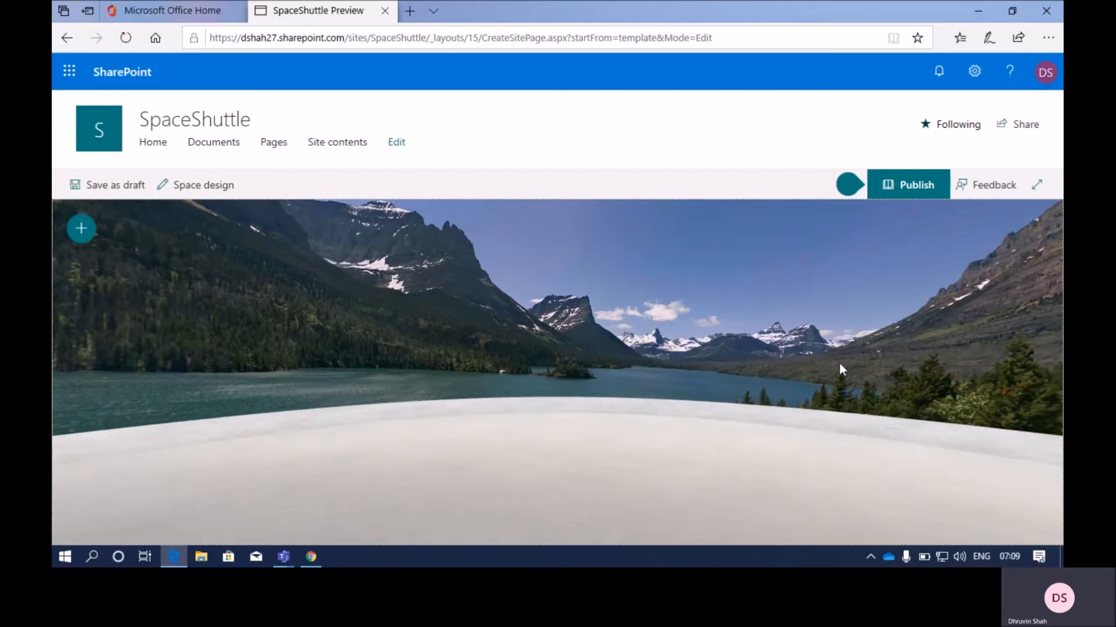
Change the space's structure to Amphitheater in the space design options and inspect it in the scene
{"action": "left_click", "coordinate": [219, 198]}
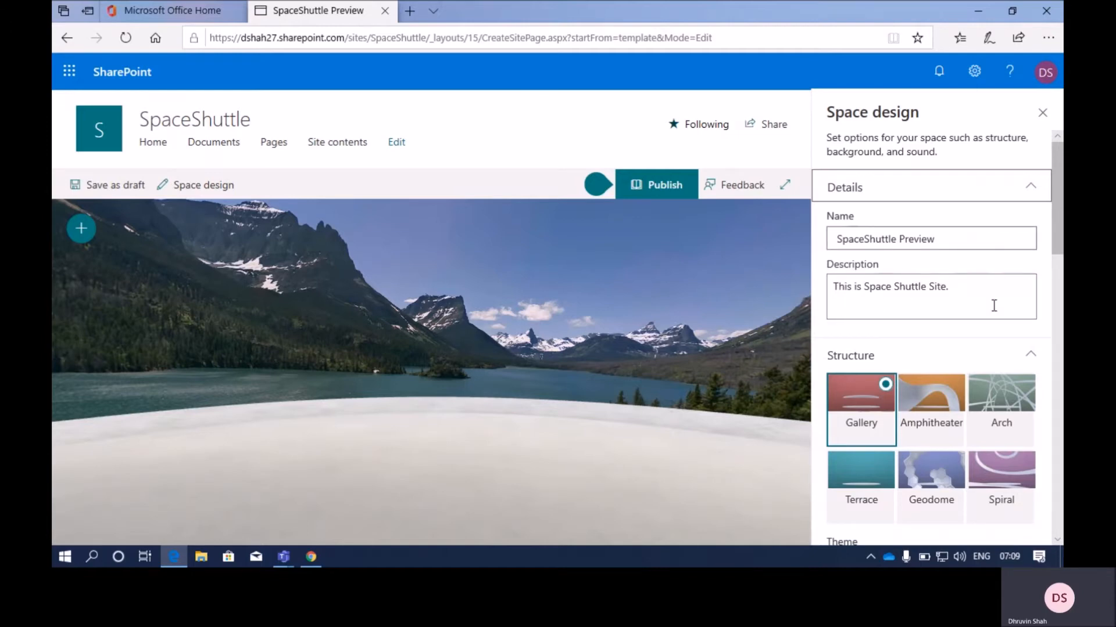
{"action": "left_click", "coordinate": [1032, 192]}
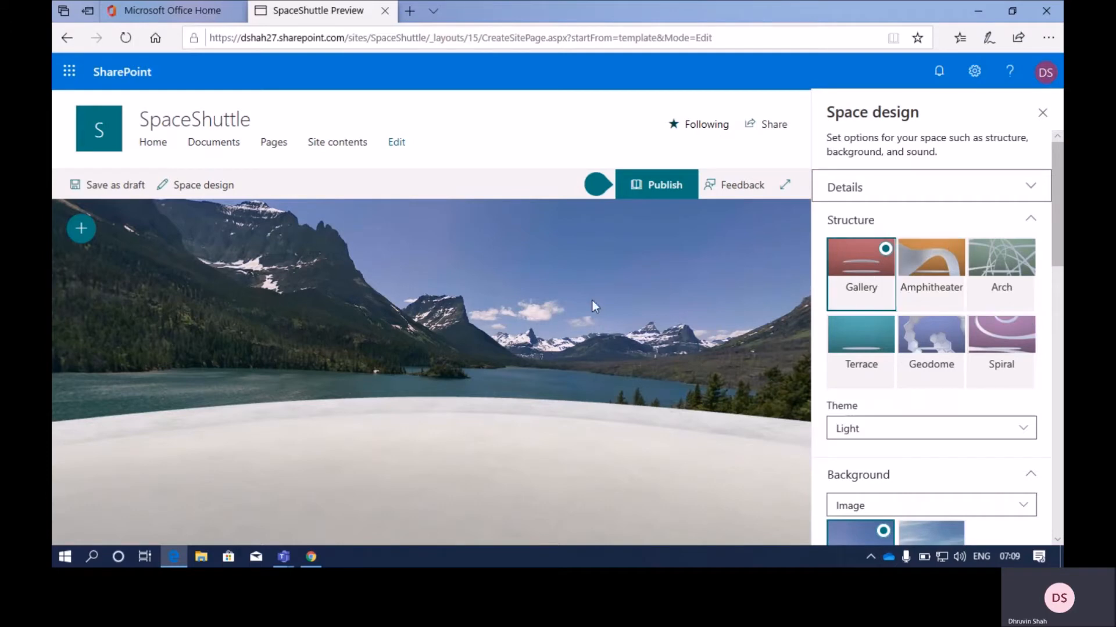
{"action": "left_click_drag", "start_coordinate": [580, 375], "coordinate": [618, 378]}
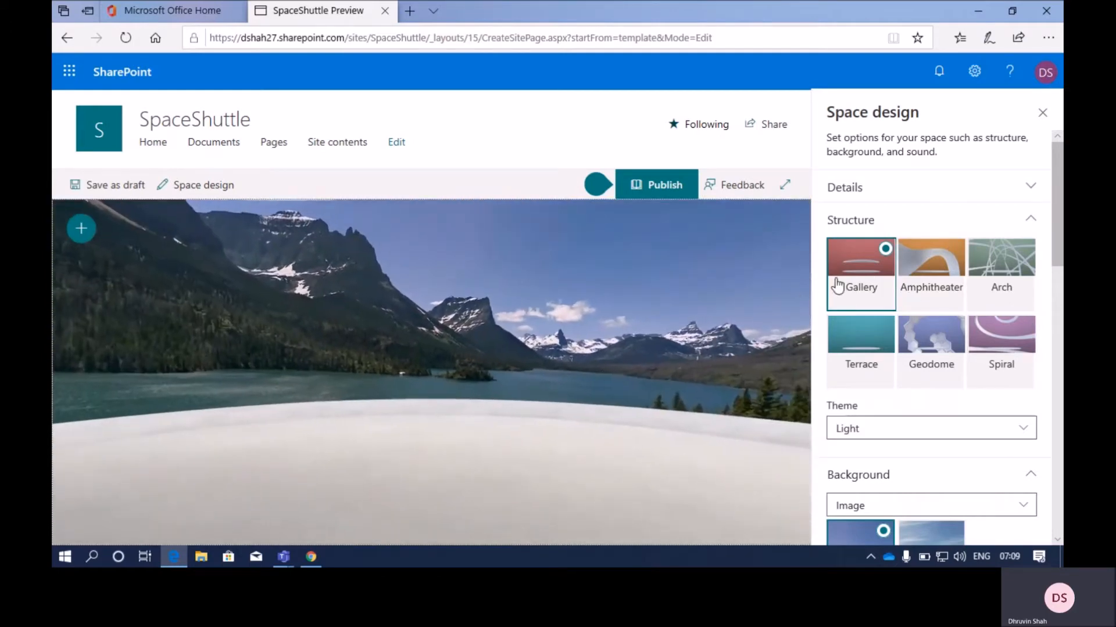
{"action": "left_click", "coordinate": [920, 286]}
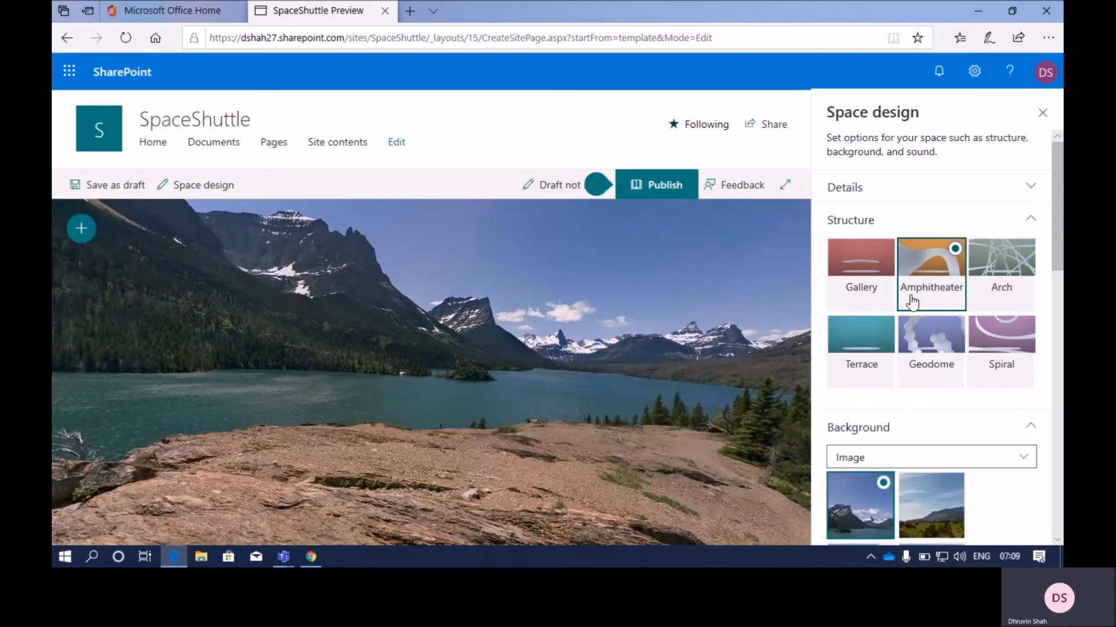
{"action": "left_click_drag", "start_coordinate": [692, 309], "coordinate": [509, 387]}
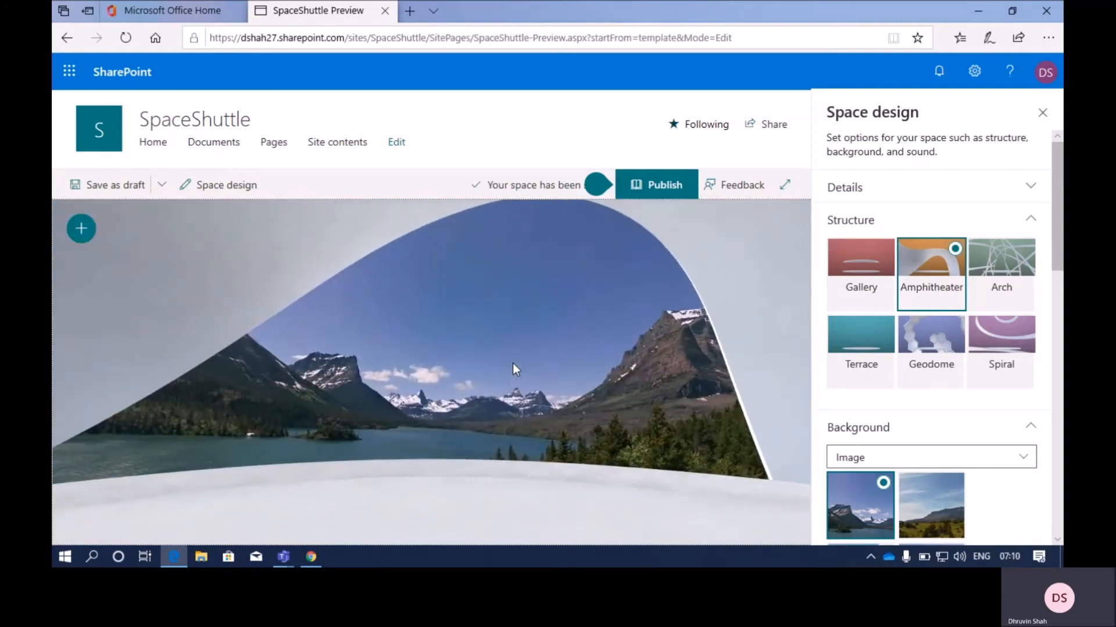
Examine the Amphitheater structure from different viewing angles in the mountain lake scene
{"action": "left_click_drag", "start_coordinate": [595, 358], "coordinate": [810, 352]}
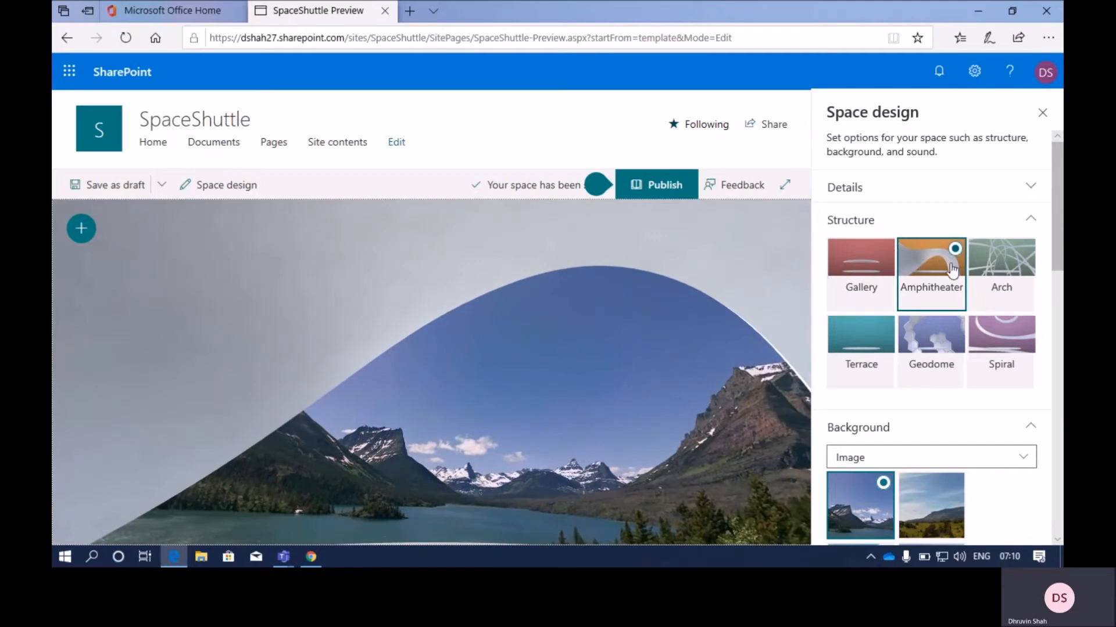
{"action": "left_click_drag", "start_coordinate": [378, 291], "coordinate": [637, 250]}
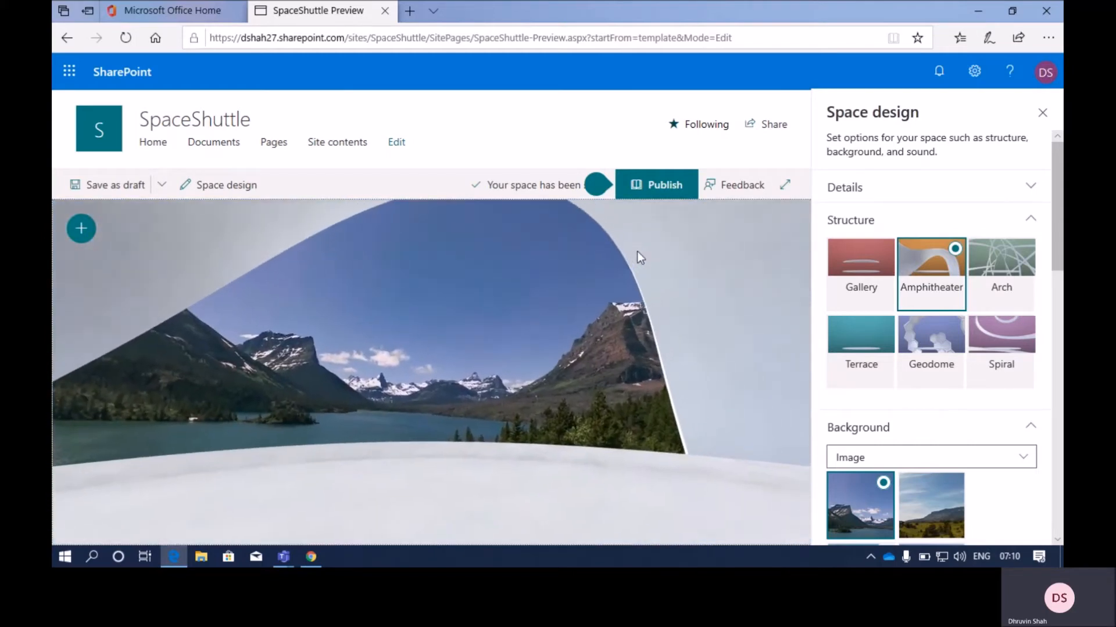
Try the Arch structure for the space and inspect its crossing beams around the scene
{"action": "left_click", "coordinate": [1005, 267]}
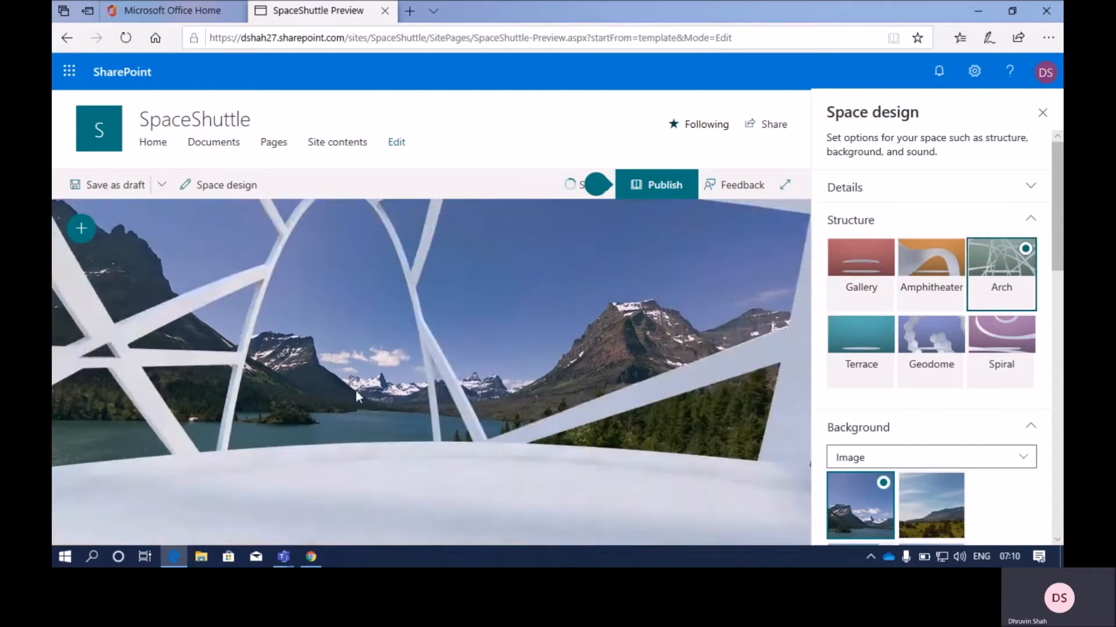
{"action": "left_click_drag", "start_coordinate": [744, 423], "coordinate": [522, 441]}
{"action": "left_click_drag", "start_coordinate": [264, 403], "coordinate": [593, 381]}
{"action": "left_click_drag", "start_coordinate": [265, 371], "coordinate": [543, 385]}
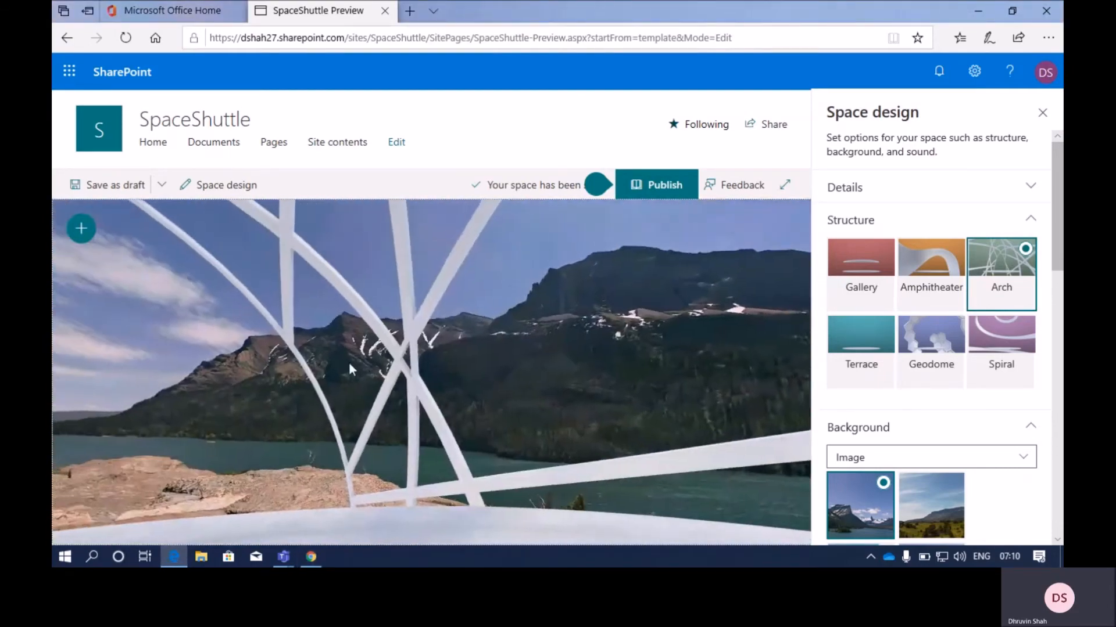
{"action": "left_click_drag", "start_coordinate": [262, 380], "coordinate": [978, 382]}
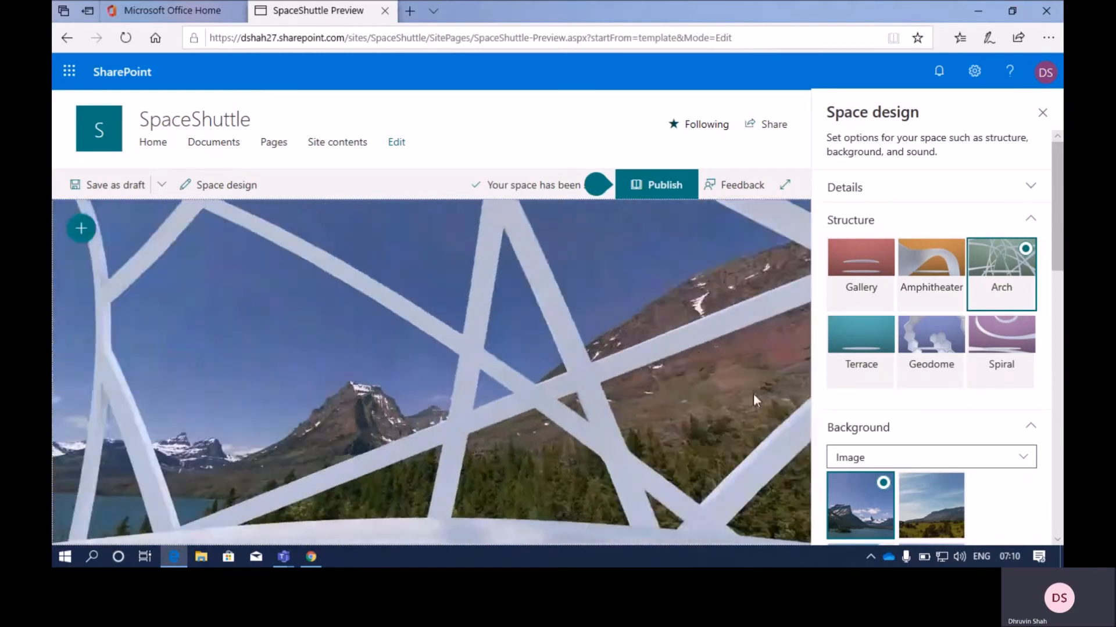
Try the Terrace structure for the space and look around its open platform
{"action": "left_click", "coordinate": [864, 344]}
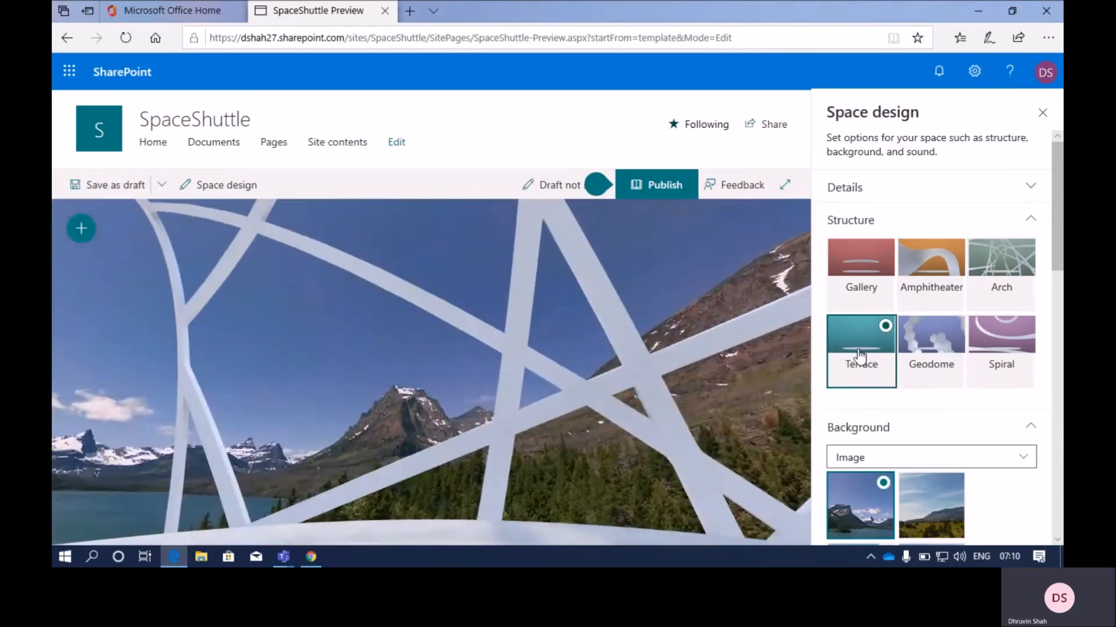
{"action": "left_click_drag", "start_coordinate": [559, 265], "coordinate": [302, 235]}
{"action": "left_click_drag", "start_coordinate": [786, 214], "coordinate": [798, 354]}
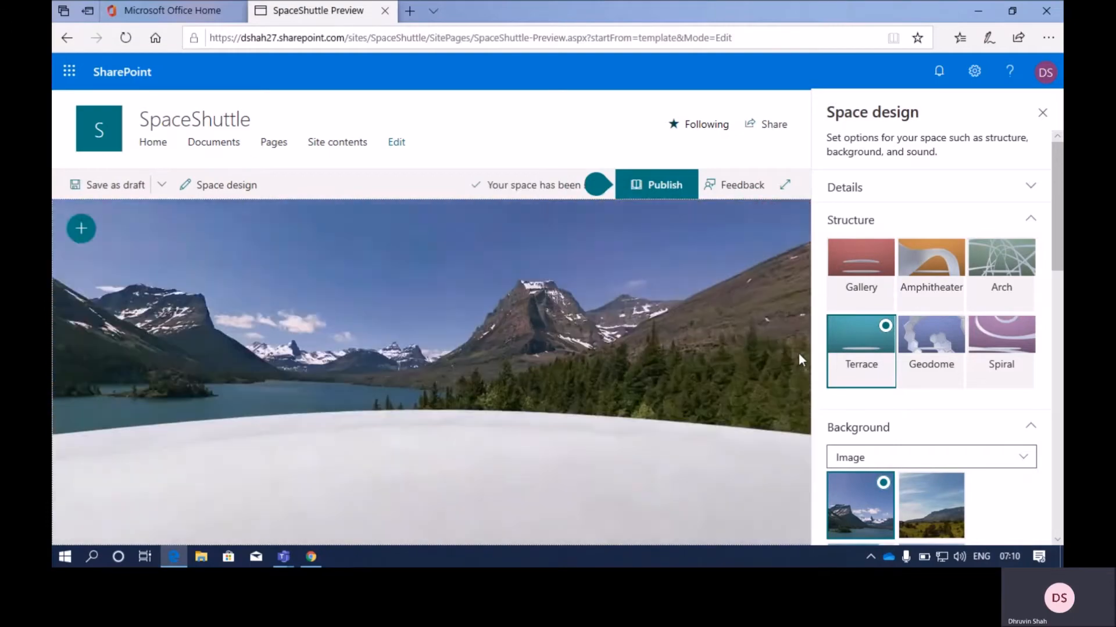
{"action": "left_click_drag", "start_coordinate": [230, 361], "coordinate": [690, 334]}
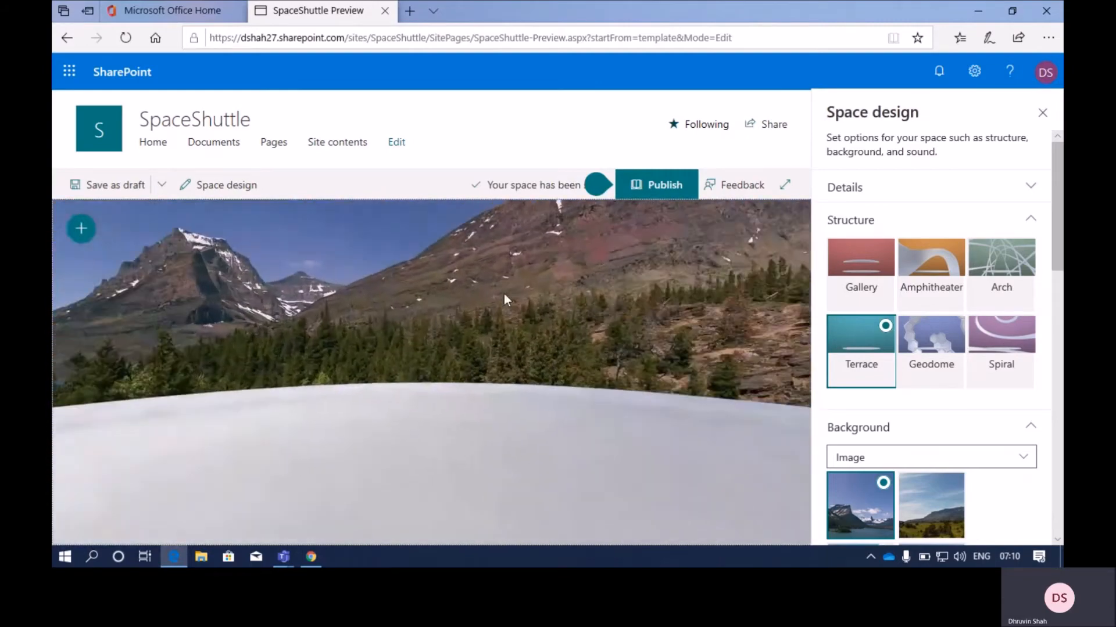
Try the Geodome structure for the space and view its hexagonal panels against the sky
{"action": "left_click", "coordinate": [943, 354]}
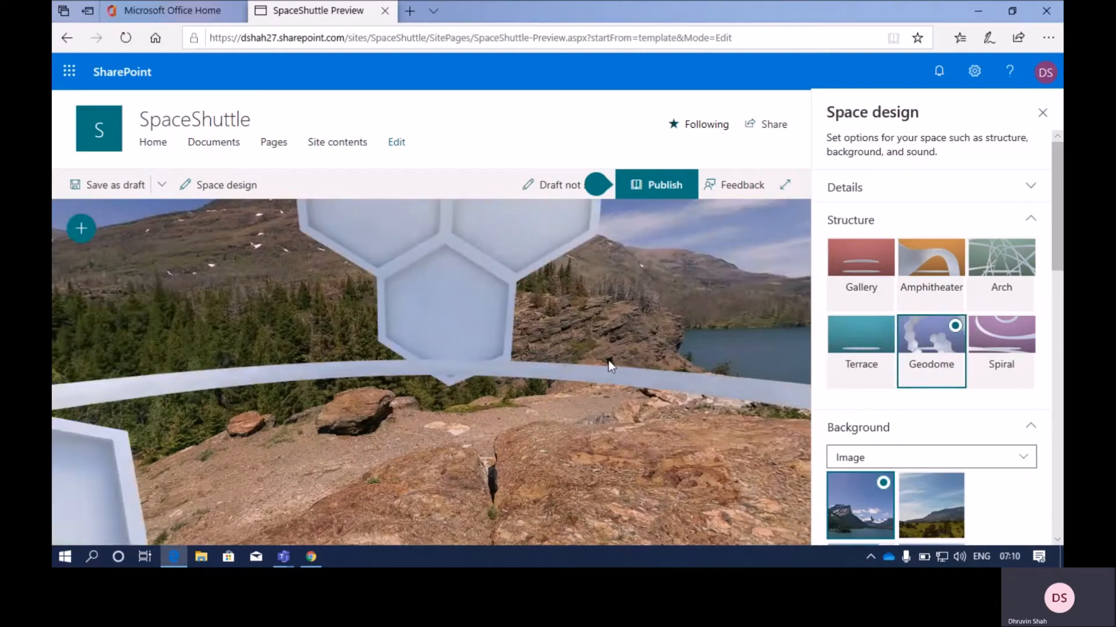
{"action": "left_click_drag", "start_coordinate": [594, 358], "coordinate": [112, 436]}
{"action": "left_click_drag", "start_coordinate": [111, 361], "coordinate": [508, 498]}
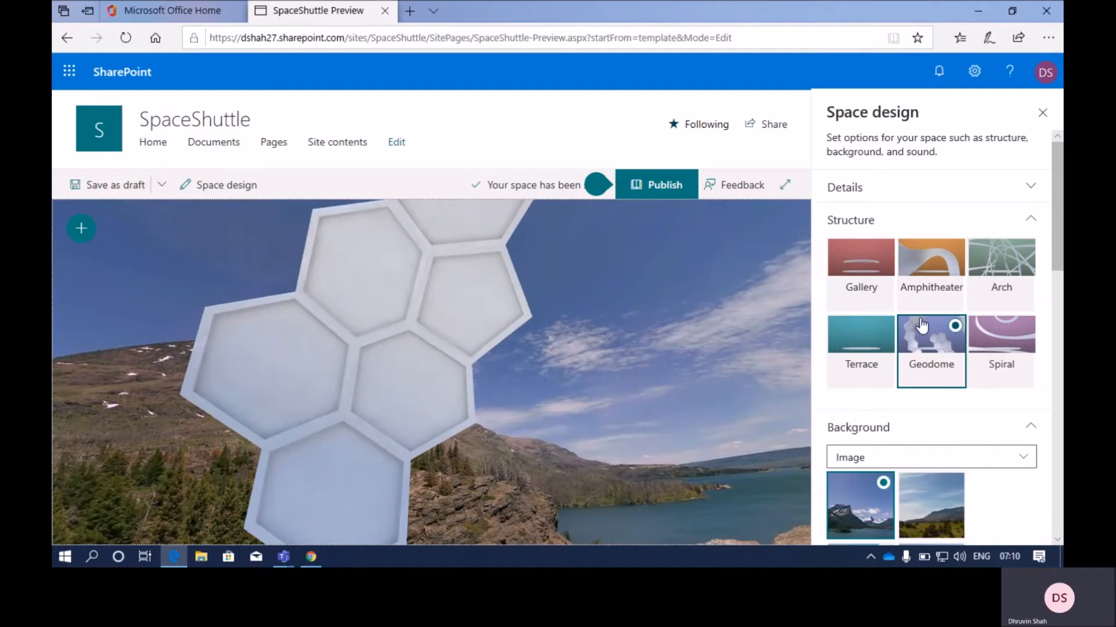
Try the Spiral structure for the space and inspect it from several viewing directions
{"action": "left_click", "coordinate": [1016, 354]}
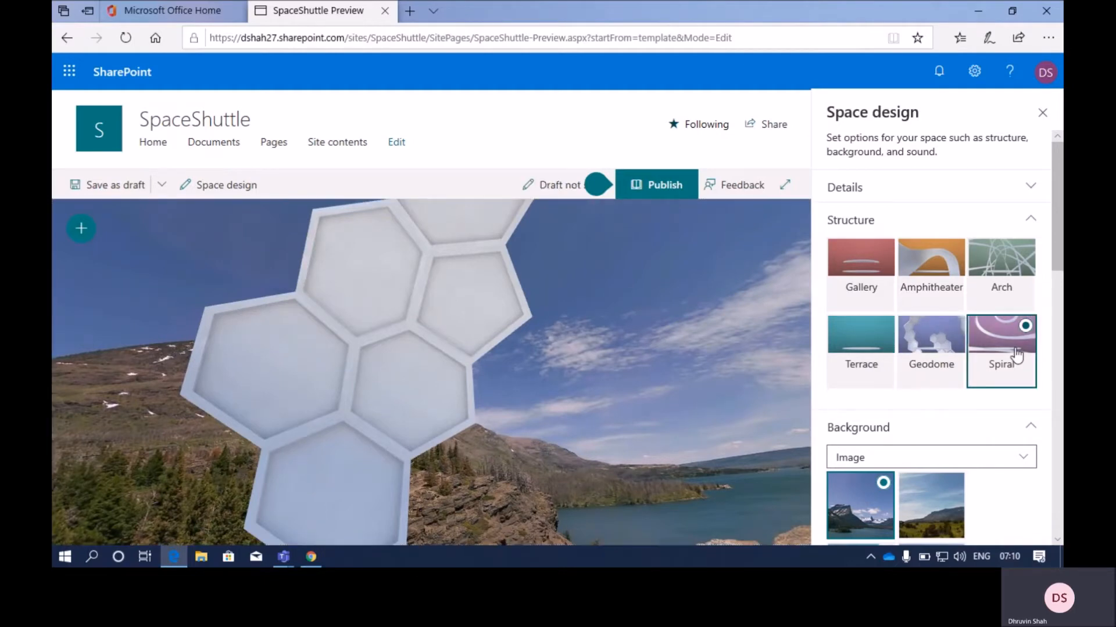
{"action": "left_click_drag", "start_coordinate": [451, 353], "coordinate": [176, 538]}
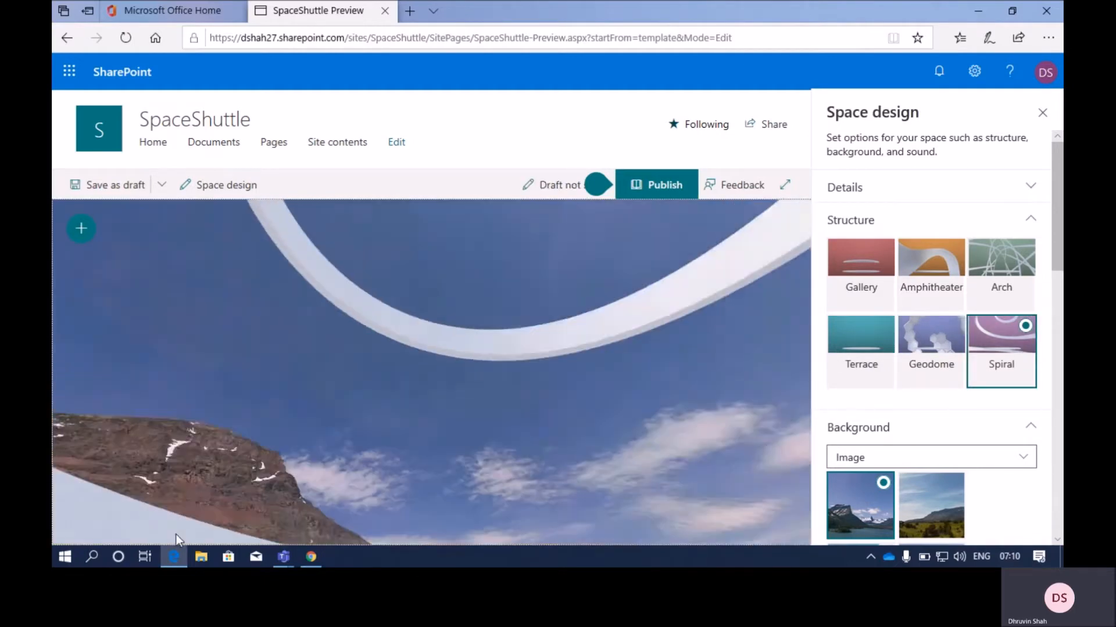
{"action": "left_click_drag", "start_coordinate": [638, 312], "coordinate": [161, 245]}
{"action": "left_click_drag", "start_coordinate": [587, 250], "coordinate": [263, 229]}
{"action": "left_click_drag", "start_coordinate": [627, 448], "coordinate": [384, 334]}
Set the space's structure back to Gallery, look it over and collapse the structure options
{"action": "left_click", "coordinate": [859, 278]}
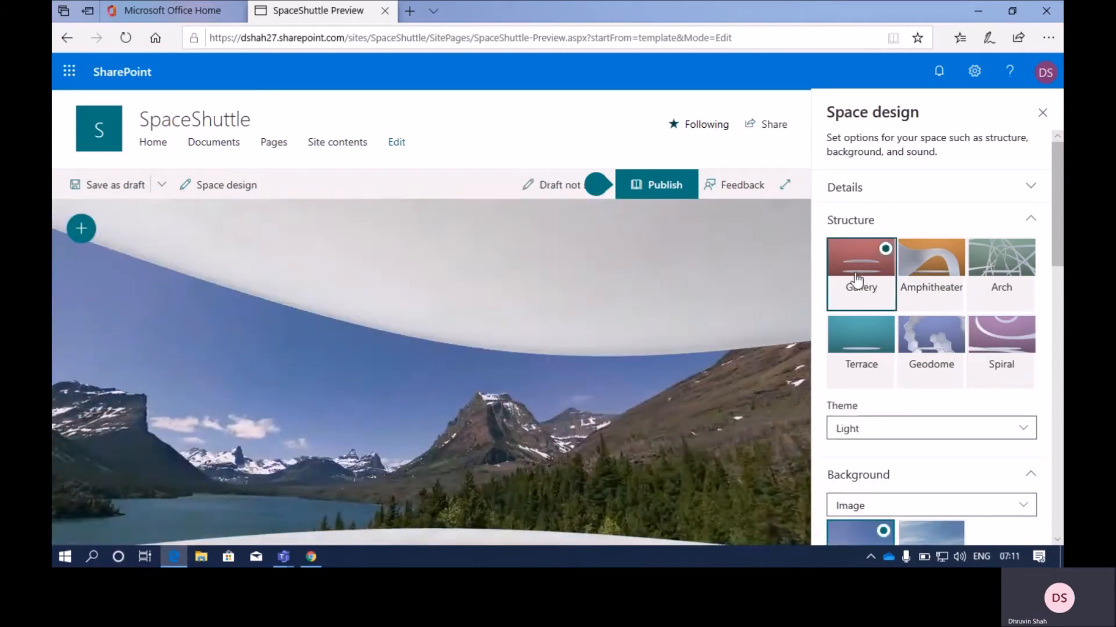
{"action": "left_click_drag", "start_coordinate": [428, 339], "coordinate": [98, 369]}
{"action": "left_click_drag", "start_coordinate": [715, 371], "coordinate": [490, 343]}
{"action": "left_click", "coordinate": [1029, 222]}
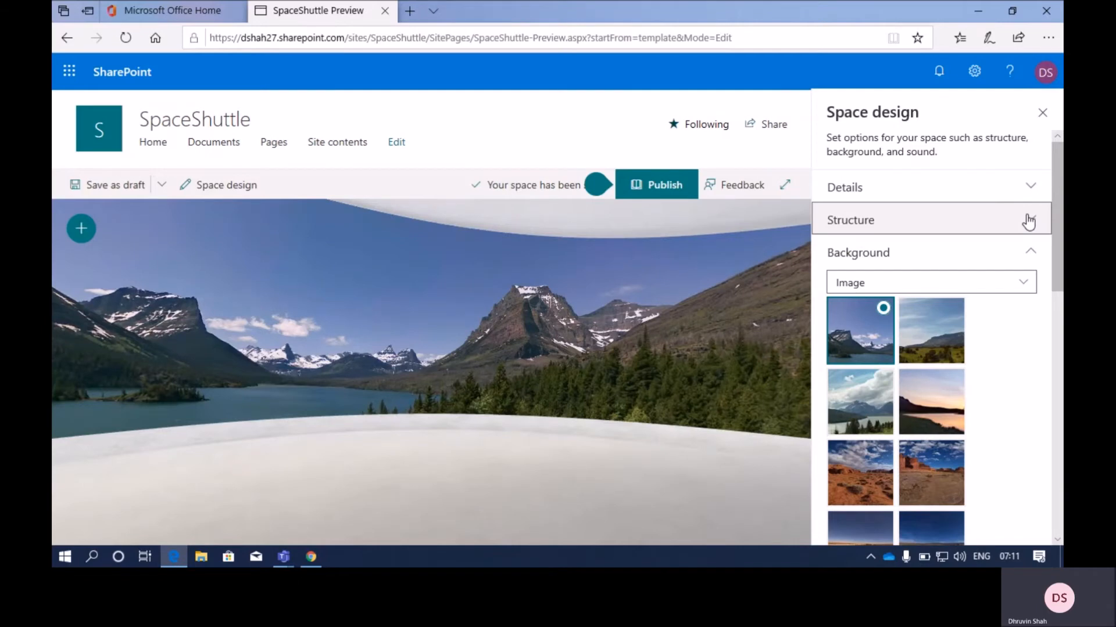
Try the grassy hillside background image and the cloudy mountain lake image, and inspect the latter in the scene
{"action": "left_click_drag", "start_coordinate": [625, 316], "coordinate": [646, 344]}
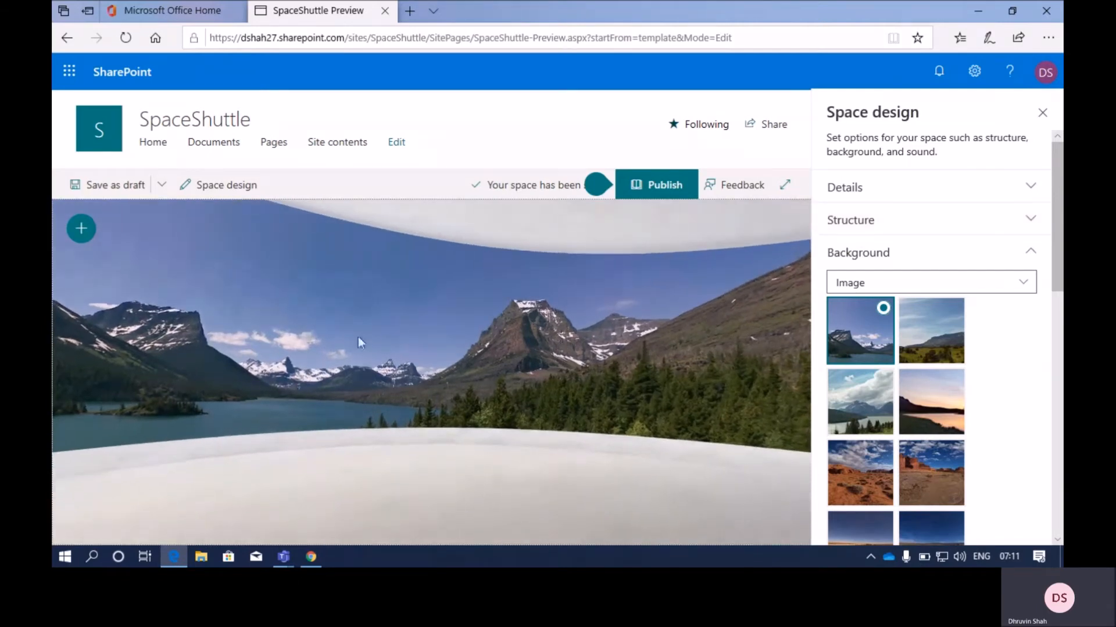
{"action": "left_click", "coordinate": [940, 339]}
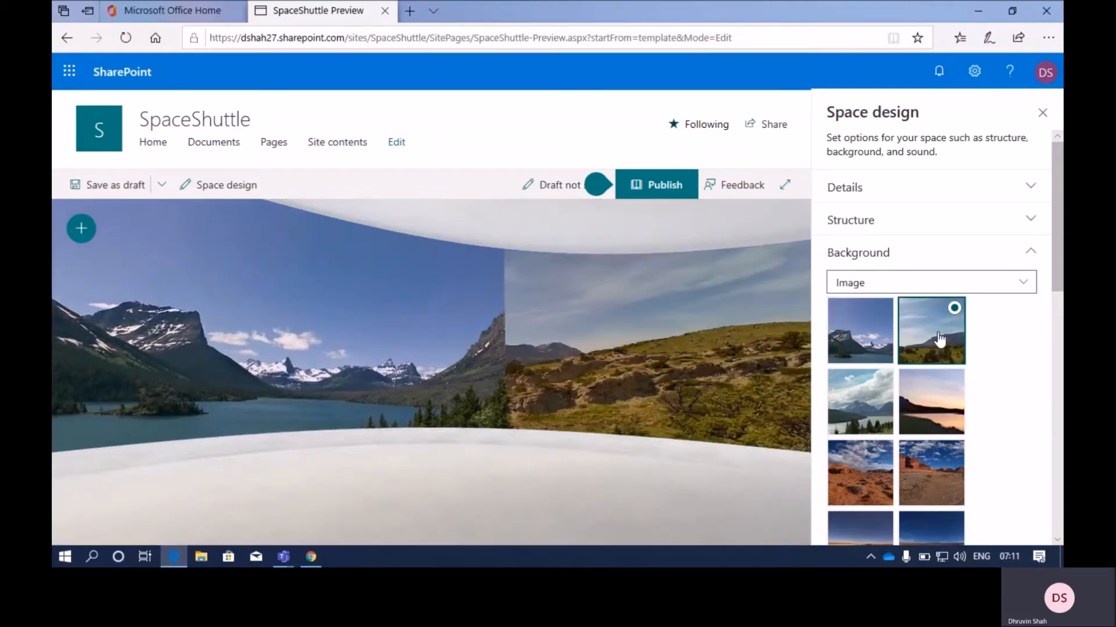
{"action": "left_click", "coordinate": [863, 401]}
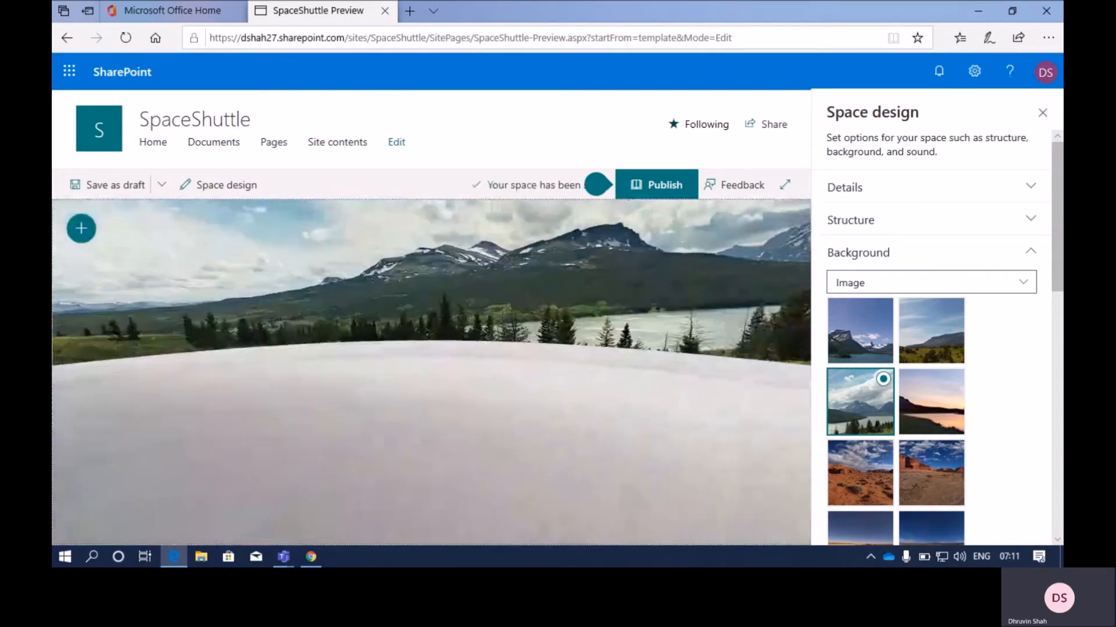
{"action": "left_click_drag", "start_coordinate": [409, 315], "coordinate": [257, 346]}
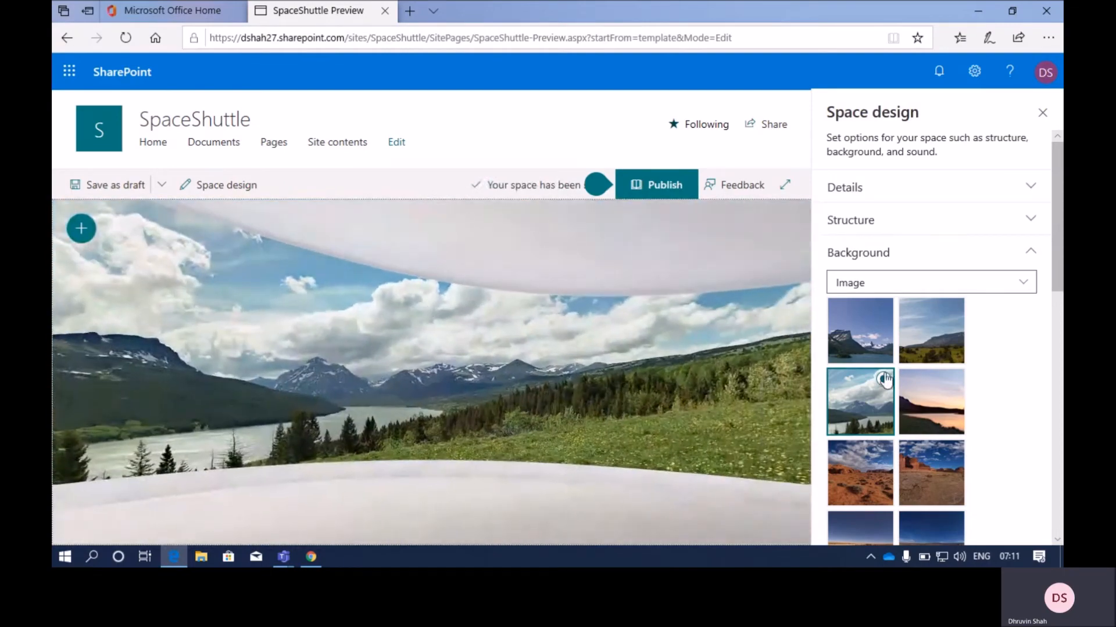
Browse the background images and try the red canyon river image under a blue sky
{"action": "scroll", "coordinate": [914, 381], "scroll_direction": "down", "scroll_amount": 5}
{"action": "scroll", "coordinate": [918, 340], "scroll_direction": "up", "scroll_amount": 1}
{"action": "scroll", "coordinate": [918, 336], "scroll_direction": "down", "scroll_amount": 1}
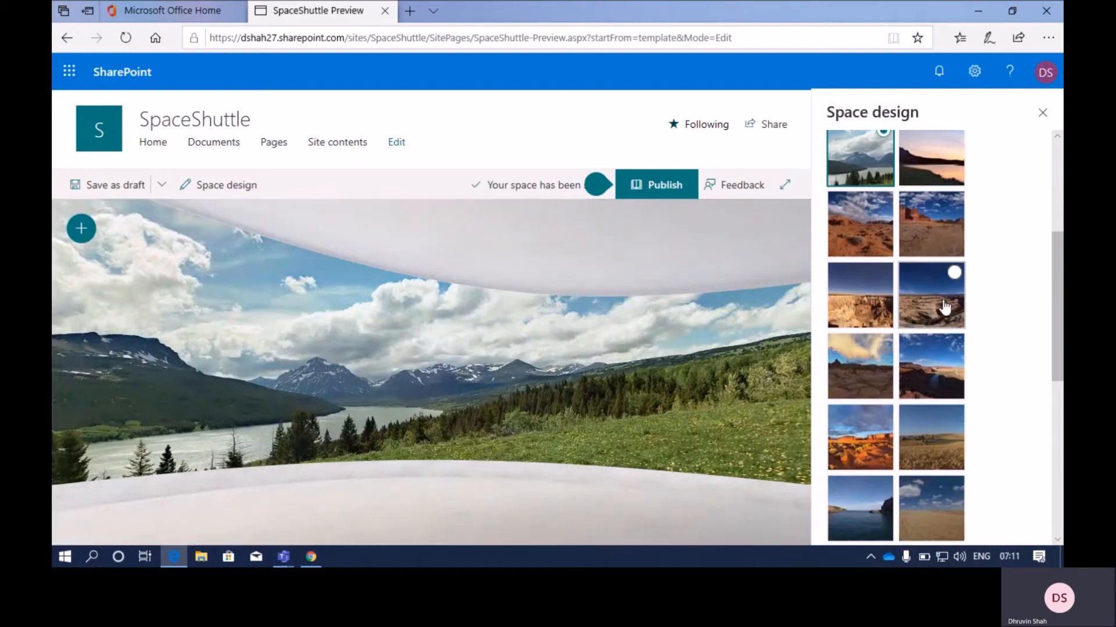
{"action": "left_click", "coordinate": [946, 307]}
{"action": "left_click", "coordinate": [939, 371]}
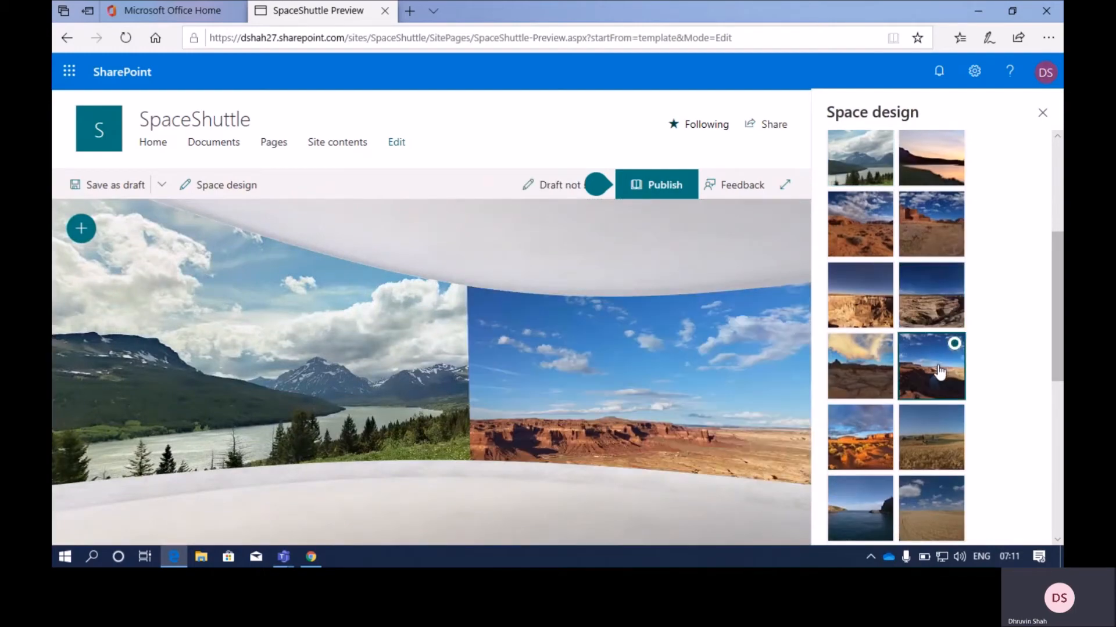
Look around the canyon background by turning the view across the river, cliffs and sun
{"action": "mouse_move", "coordinate": [704, 429]}
{"action": "left_mouse_down"}
{"action": "mouse_move", "coordinate": [169, 322]}
{"action": "mouse_move", "coordinate": [912, 467]}
{"action": "left_mouse_up"}
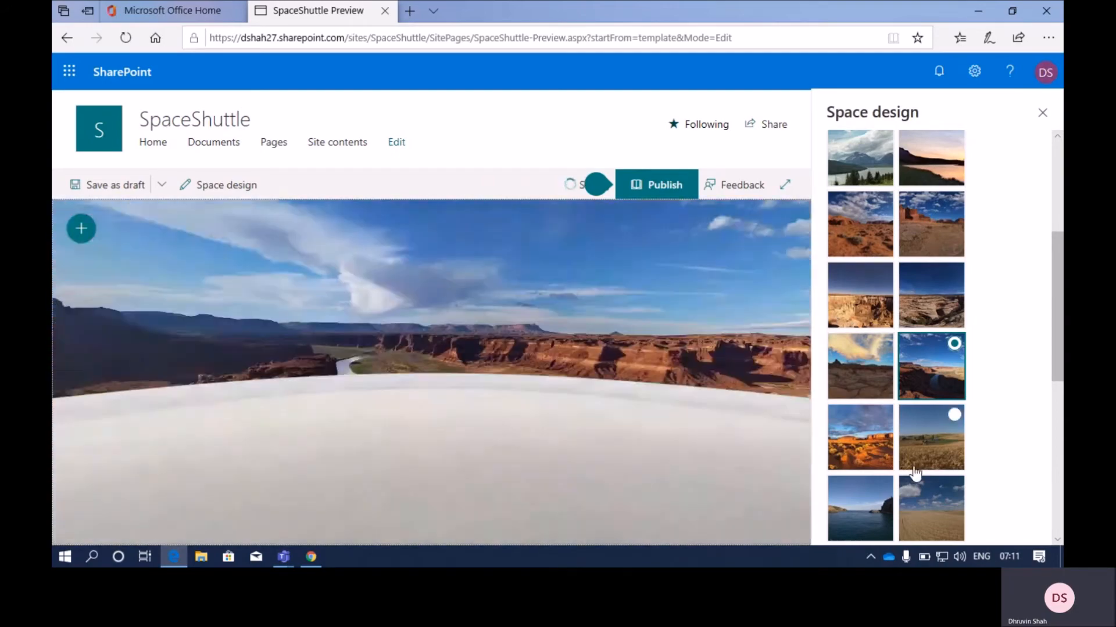
{"action": "left_click_drag", "start_coordinate": [361, 334], "coordinate": [952, 481]}
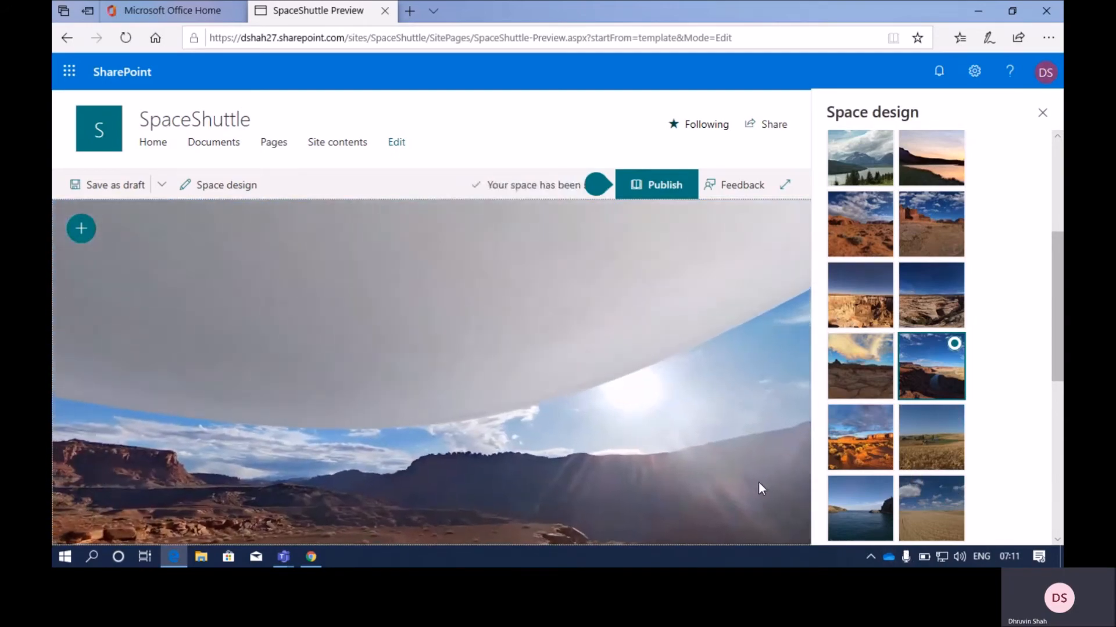
{"action": "left_click_drag", "start_coordinate": [758, 481], "coordinate": [211, 356]}
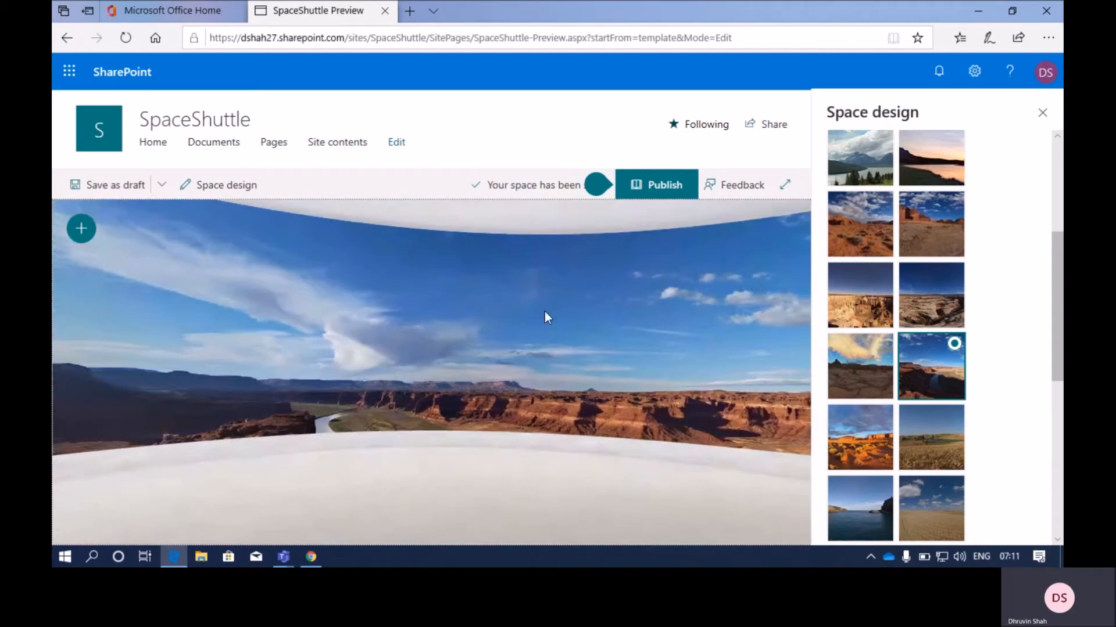
{"action": "left_click_drag", "start_coordinate": [580, 219], "coordinate": [431, 352]}
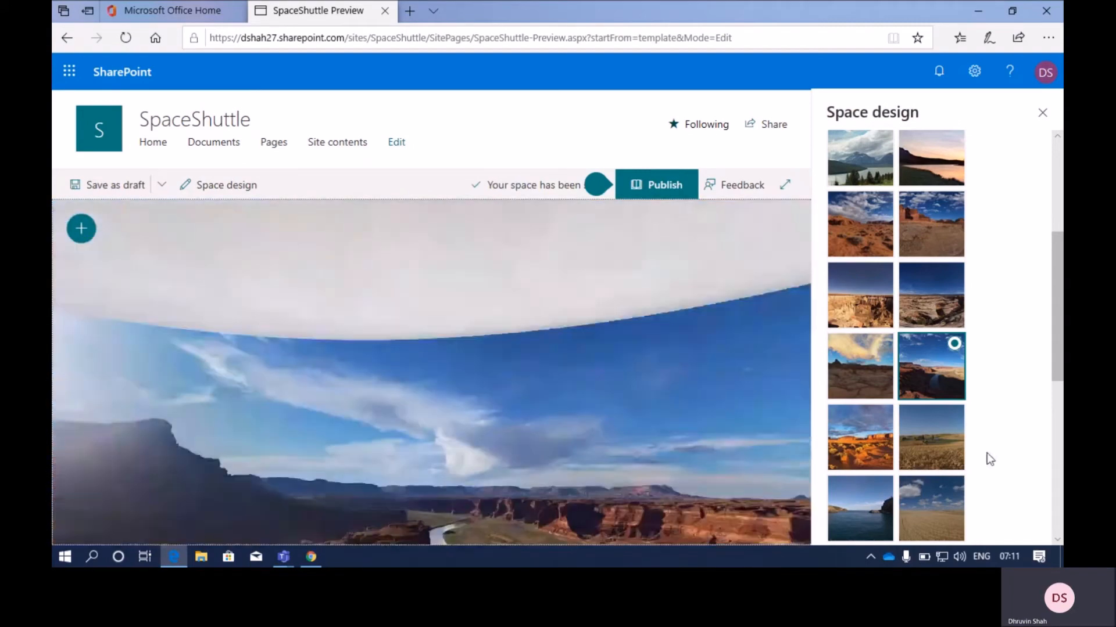
{"action": "left_click_drag", "start_coordinate": [667, 428], "coordinate": [847, 366]}
{"action": "left_click_drag", "start_coordinate": [476, 362], "coordinate": [1003, 267]}
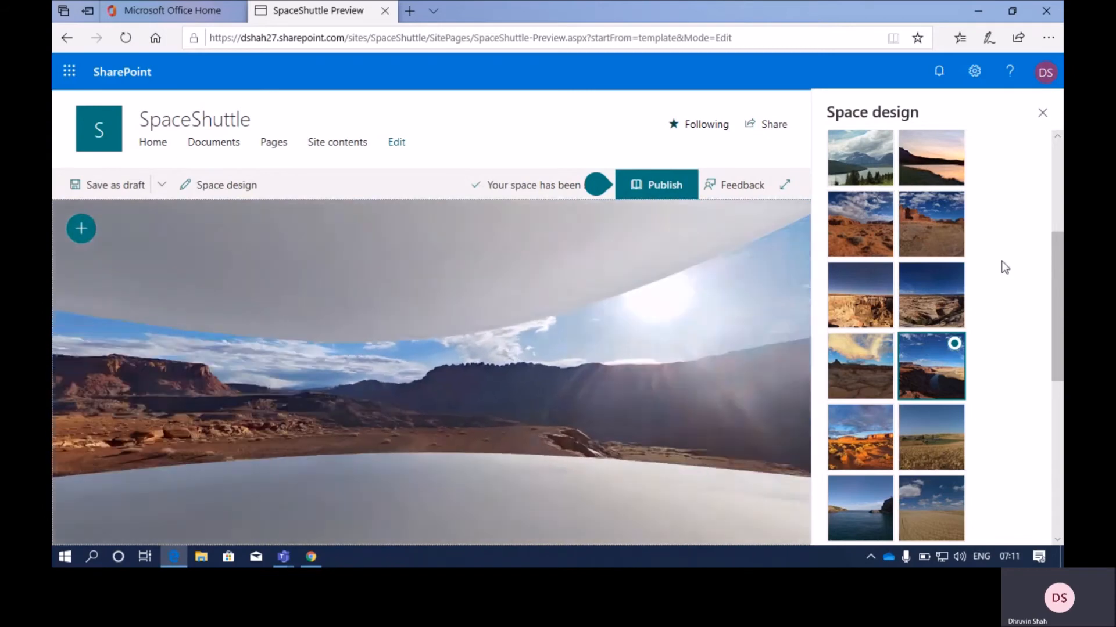
{"action": "left_click_drag", "start_coordinate": [560, 328], "coordinate": [877, 266]}
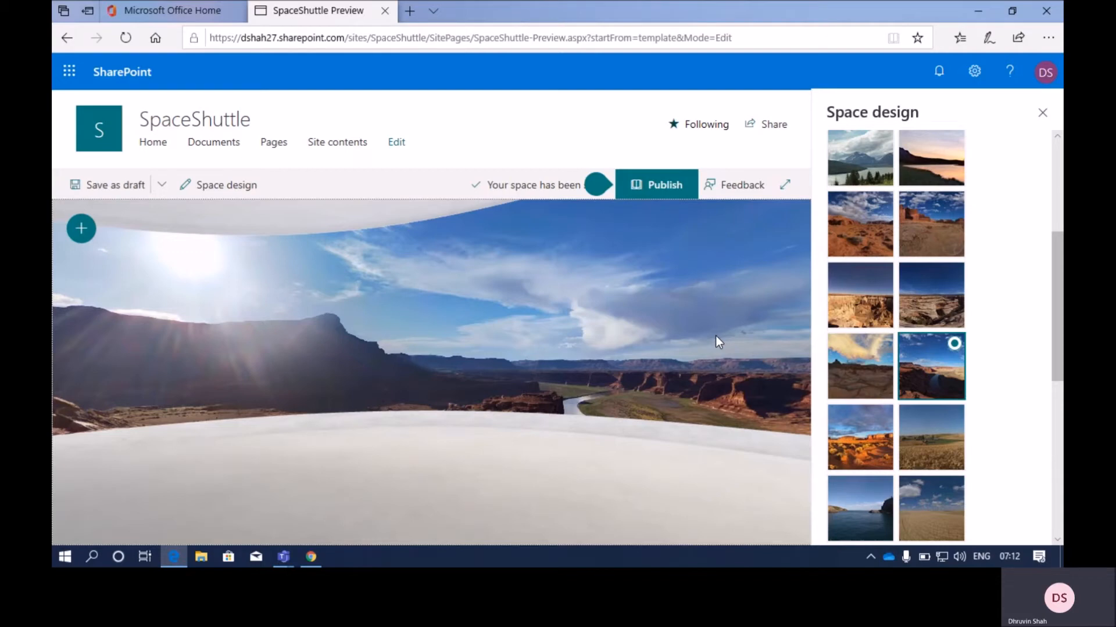
Try an Illustration background with the smooth dune design in purple
{"action": "scroll", "coordinate": [860, 284], "scroll_direction": "up", "scroll_amount": 5}
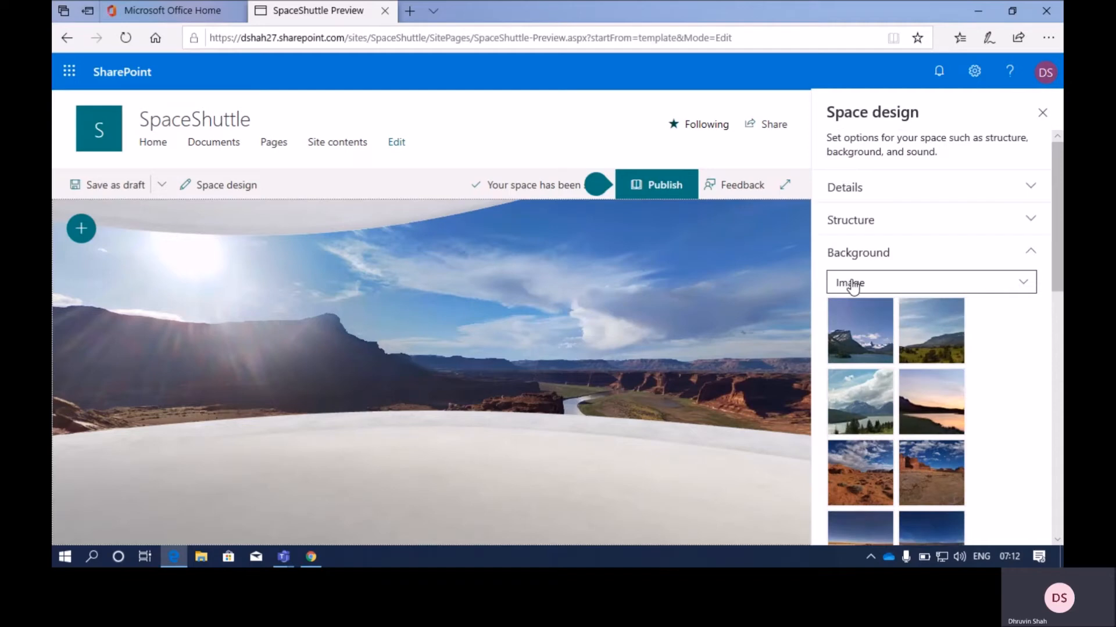
{"action": "left_click", "coordinate": [910, 289]}
{"action": "left_click", "coordinate": [902, 332]}
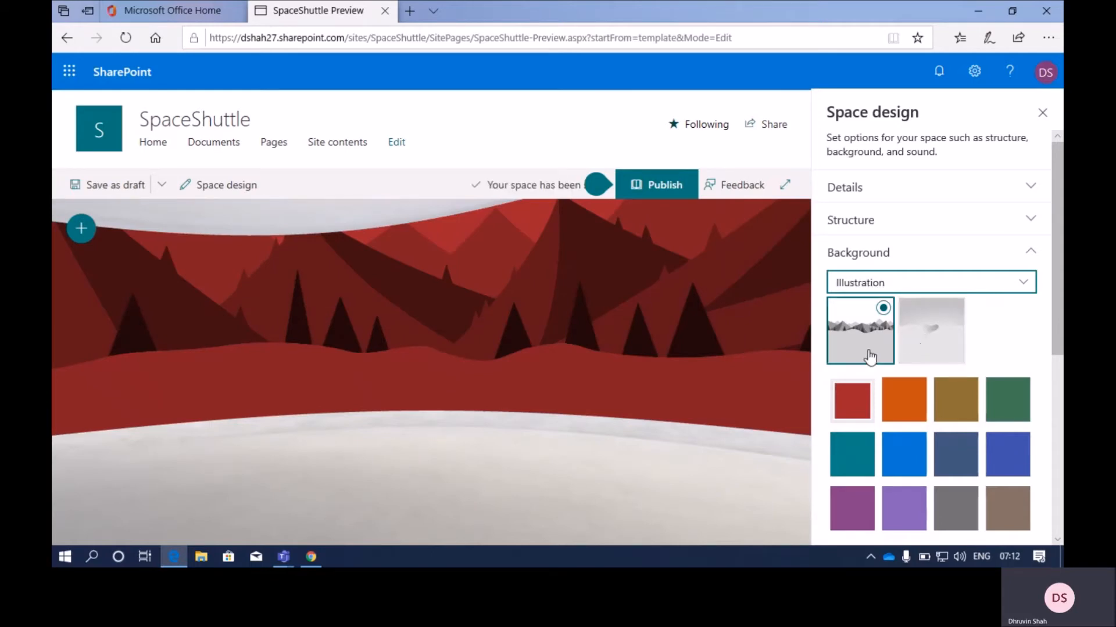
{"action": "left_click", "coordinate": [919, 354]}
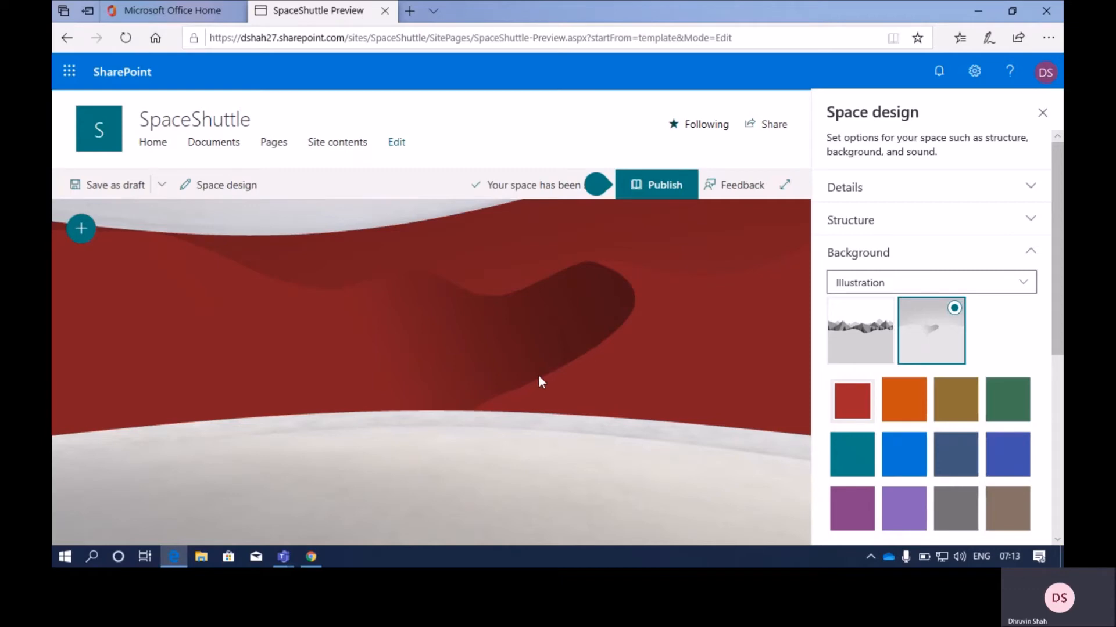
{"action": "scroll", "coordinate": [859, 412], "scroll_direction": "down", "scroll_amount": 3}
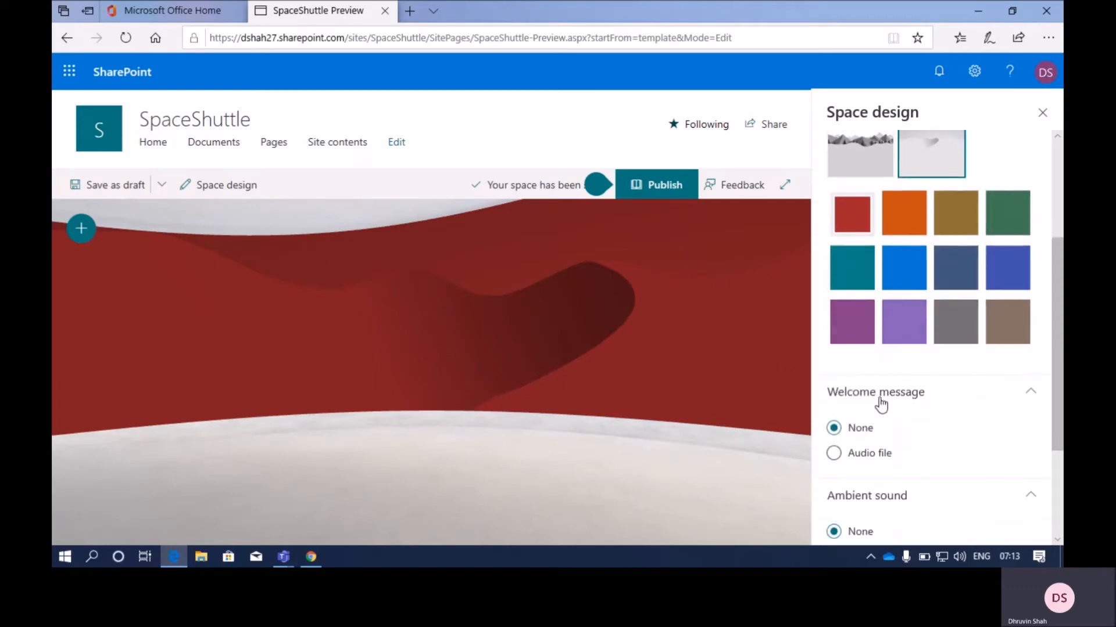
{"action": "left_click", "coordinate": [847, 332]}
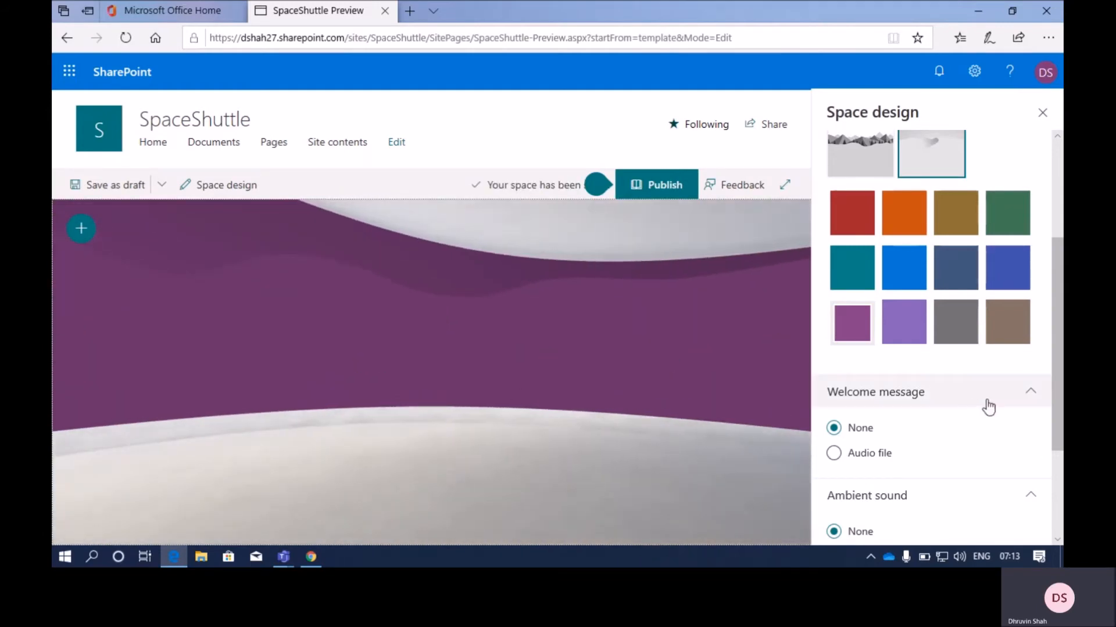
{"action": "scroll", "coordinate": [989, 403], "scroll_direction": "up", "scroll_amount": 3}
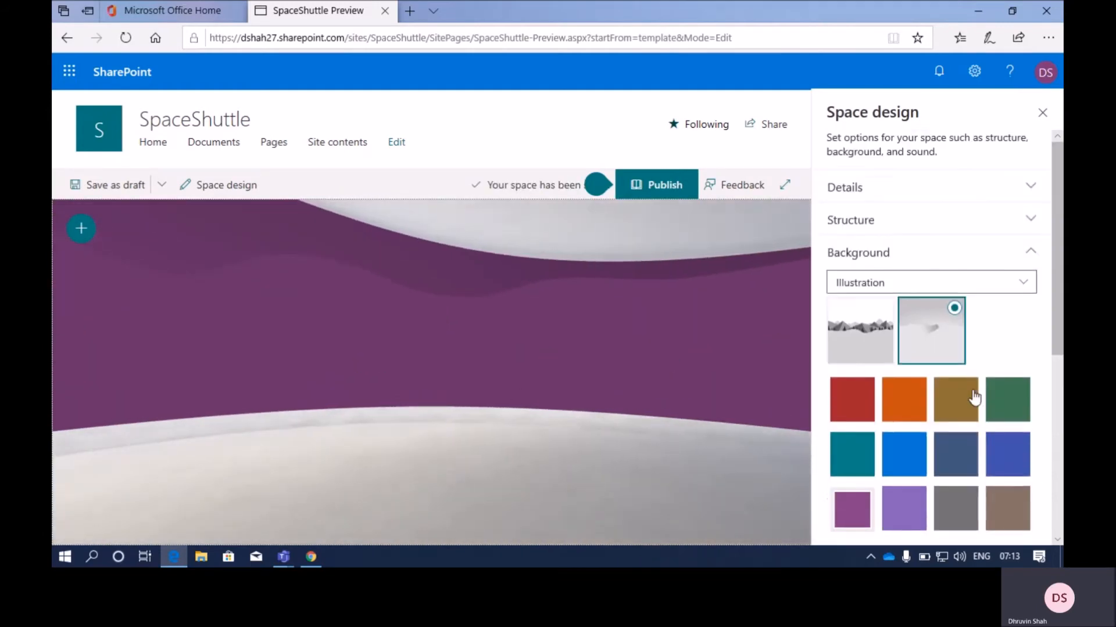
Change the background type to Color and look around the plain-colored scene
{"action": "left_click", "coordinate": [870, 287]}
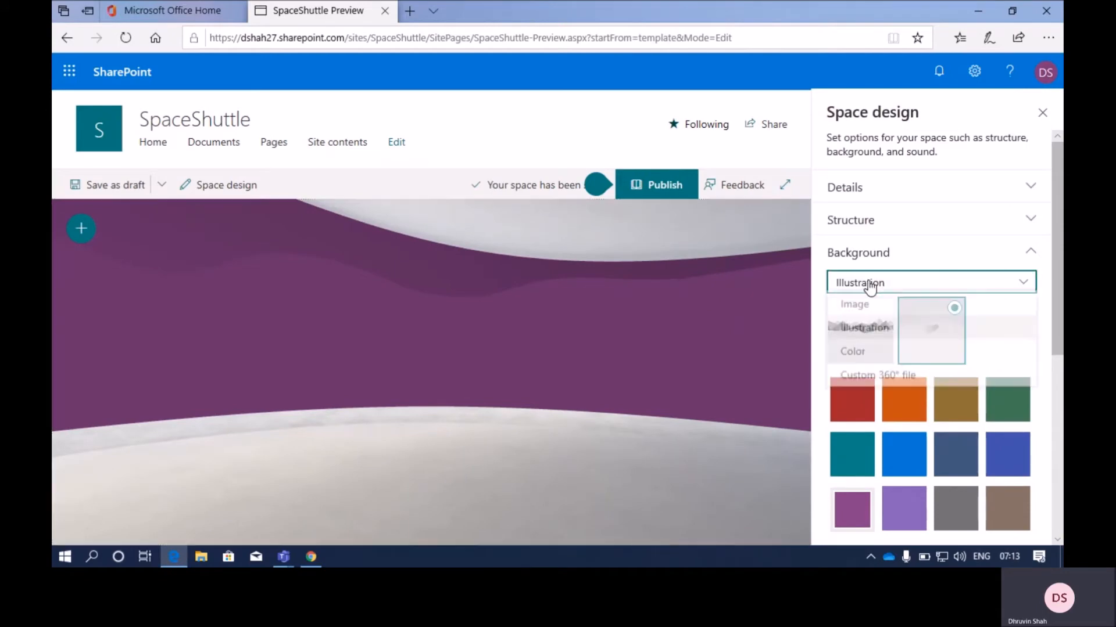
{"action": "left_click", "coordinate": [866, 356]}
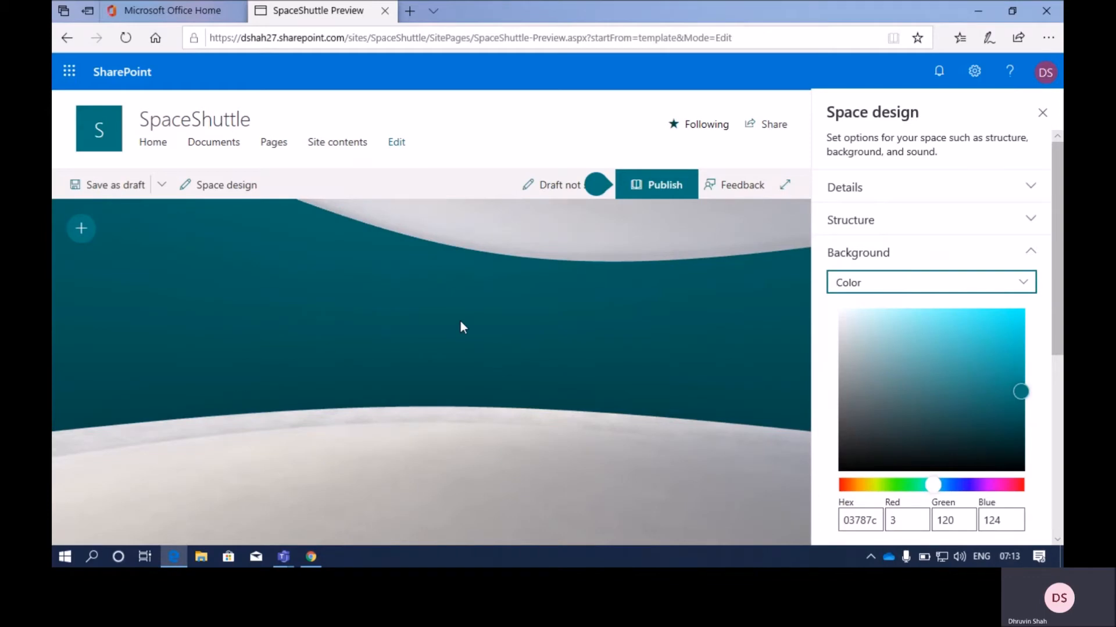
{"action": "left_click_drag", "start_coordinate": [79, 291], "coordinate": [535, 283]}
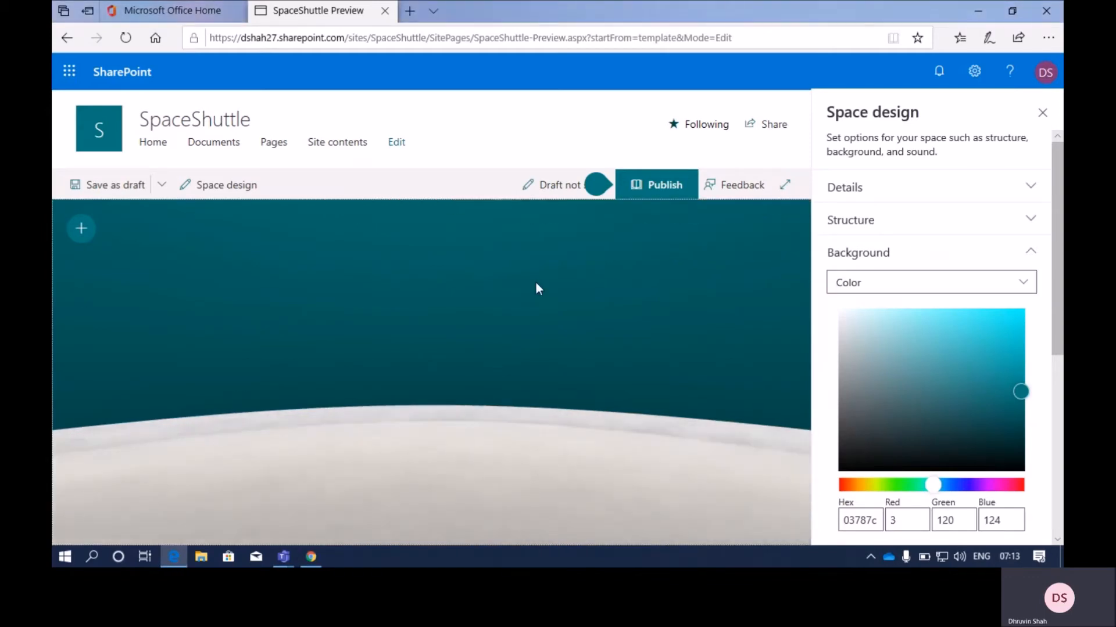
Try a lighter teal background color, and replace it with the custom 360° file Sample360.jpg from OneDrive, confirming that it is shared
{"action": "left_click", "coordinate": [939, 370]}
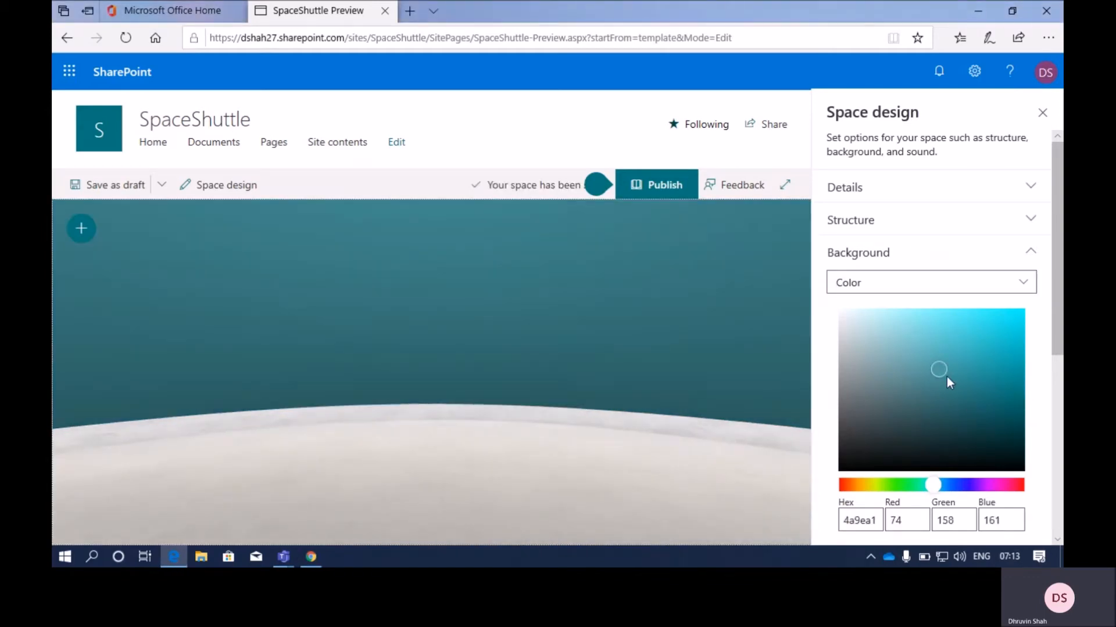
{"action": "left_click", "coordinate": [940, 281]}
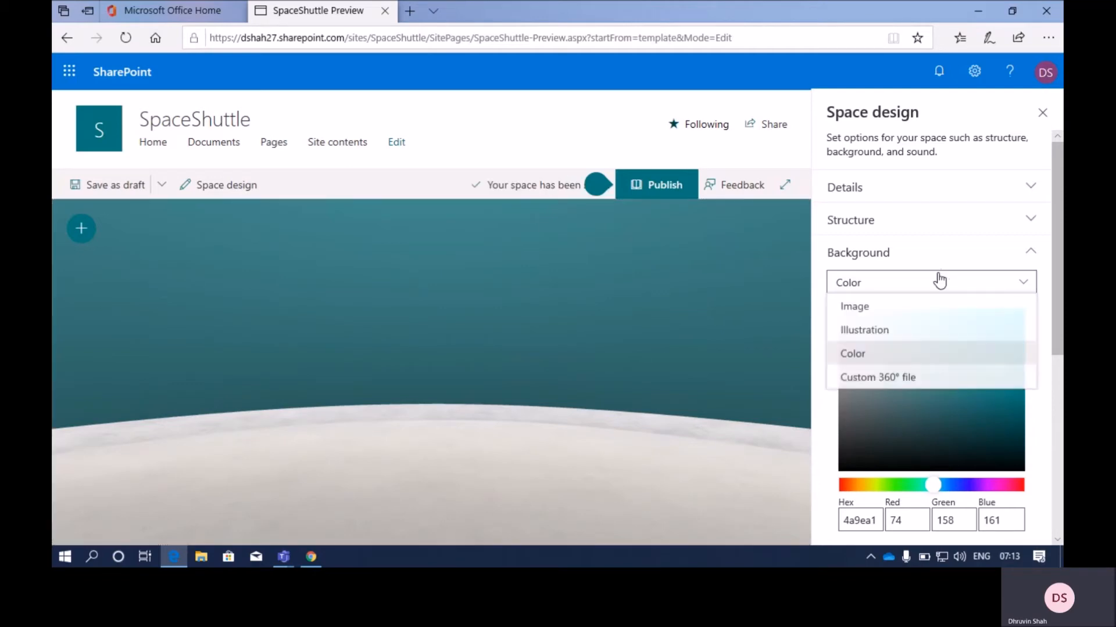
{"action": "left_click", "coordinate": [928, 379]}
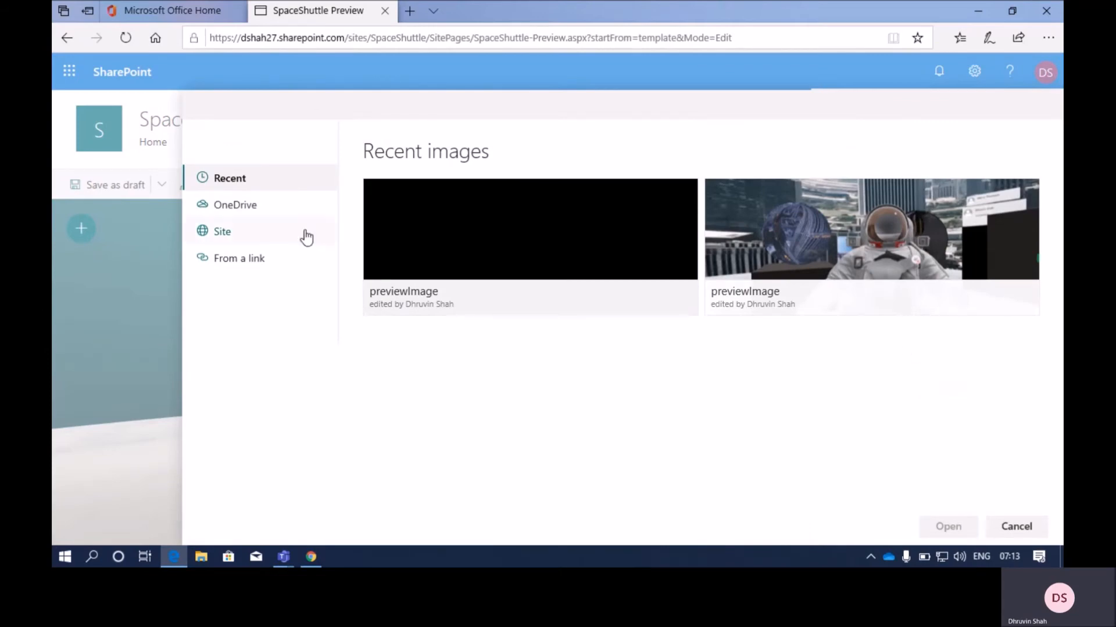
{"action": "left_click", "coordinate": [266, 218]}
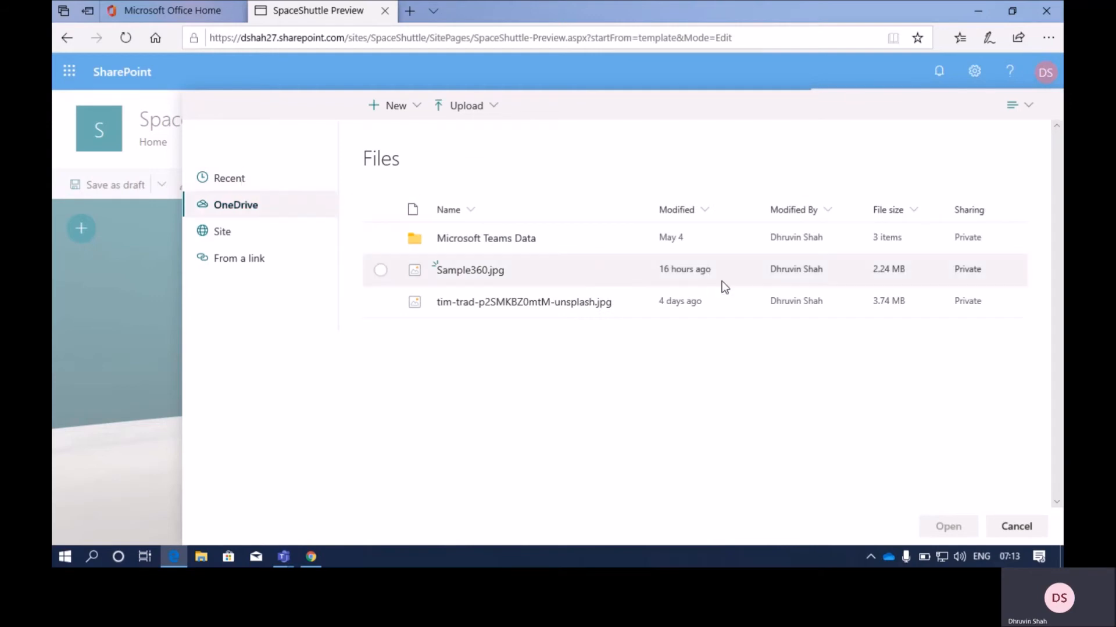
{"action": "left_click", "coordinate": [563, 276]}
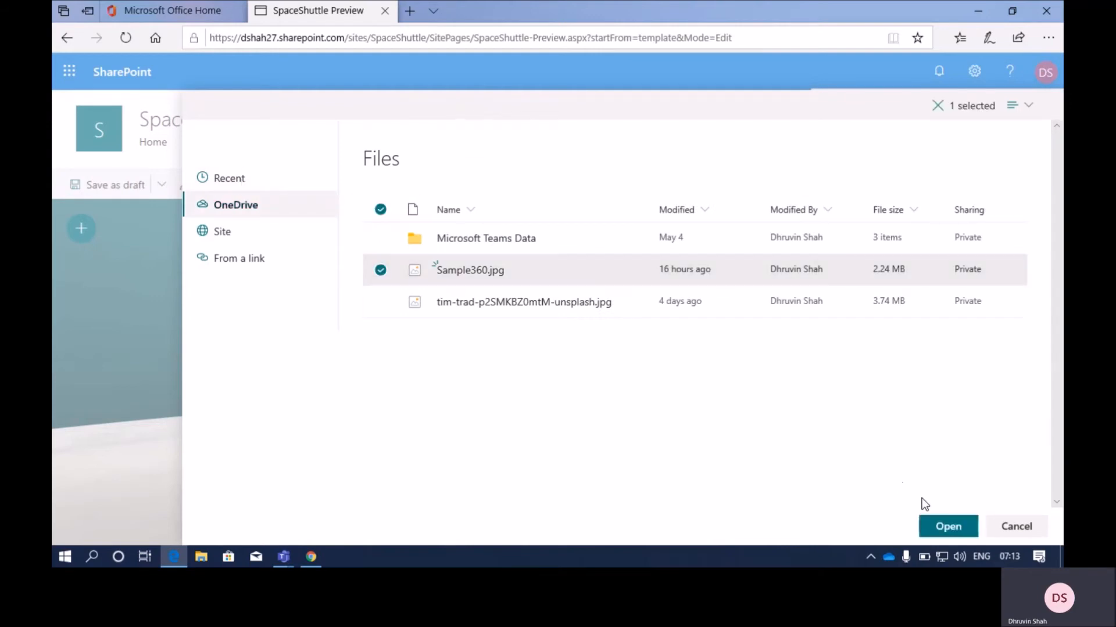
{"action": "left_click", "coordinate": [937, 530]}
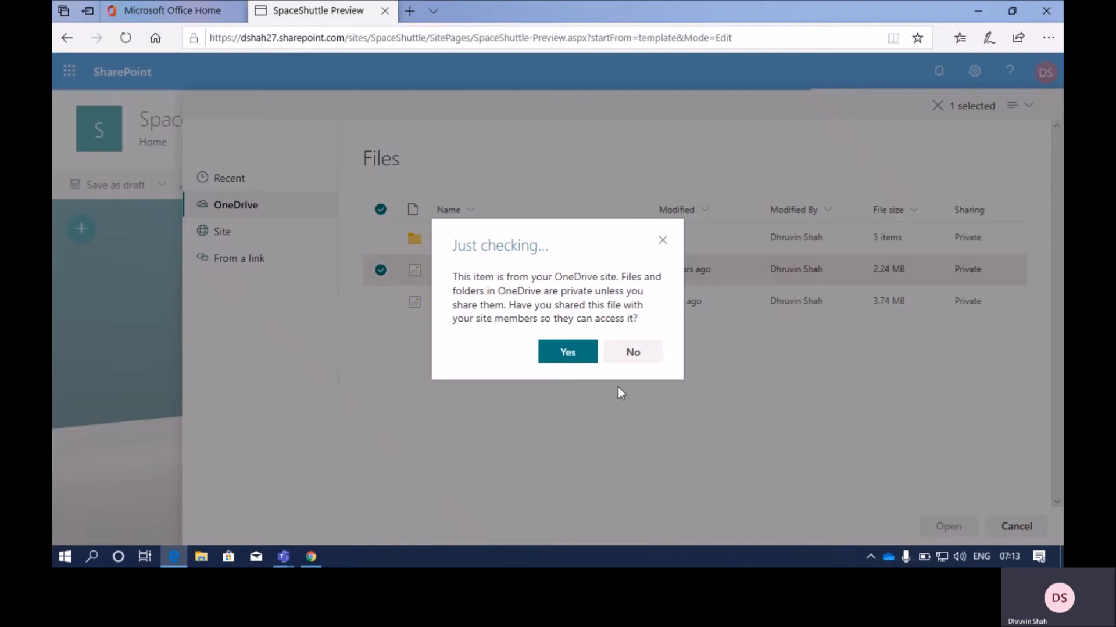
{"action": "left_click", "coordinate": [578, 356]}
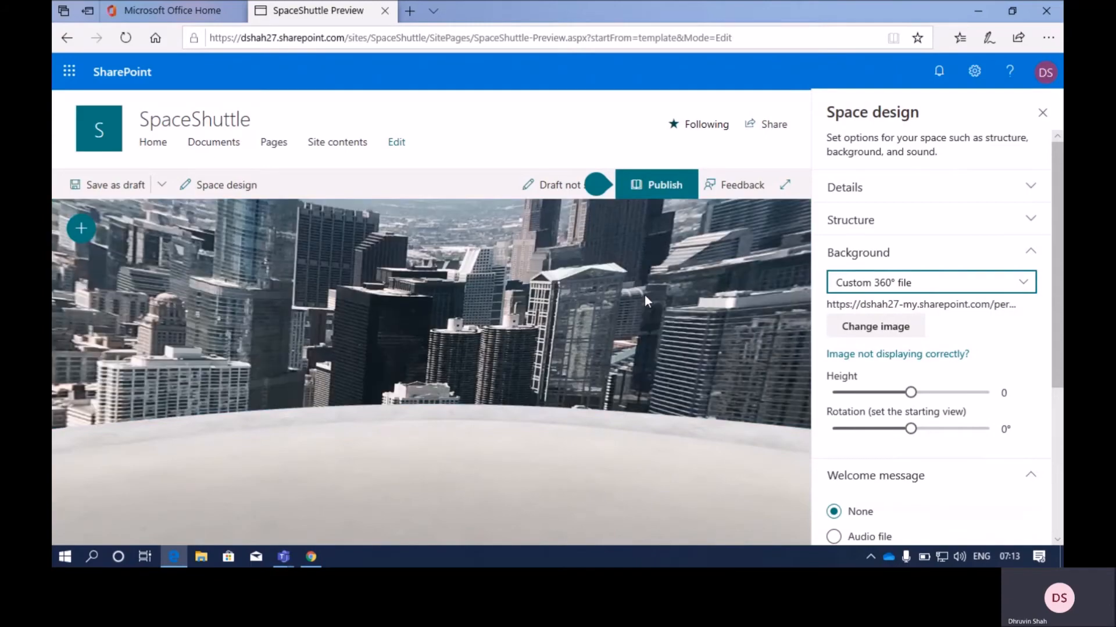
Look around the city background, set its height to 2, and try a 20° rotation before returning it to 0°
{"action": "mouse_move", "coordinate": [574, 299]}
{"action": "left_mouse_down"}
{"action": "mouse_move", "coordinate": [58, 305]}
{"action": "mouse_move", "coordinate": [582, 284]}
{"action": "left_mouse_up"}
{"action": "left_click_drag", "start_coordinate": [120, 294], "coordinate": [514, 326]}
{"action": "left_click", "coordinate": [903, 359]}
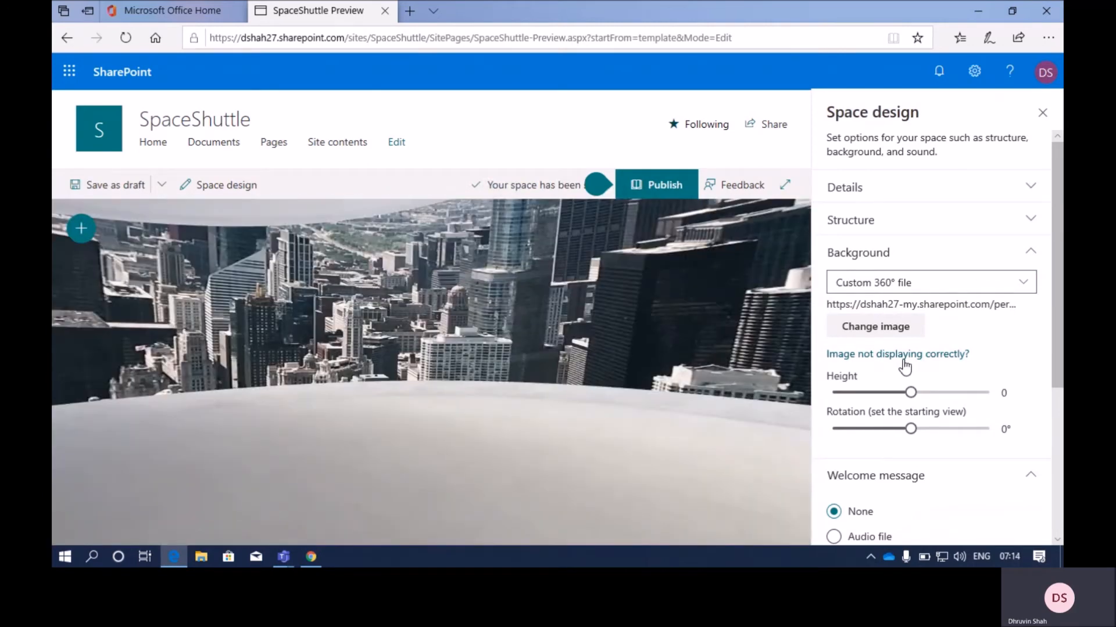
{"action": "mouse_move", "coordinate": [911, 392]}
{"action": "left_mouse_down"}
{"action": "mouse_move", "coordinate": [936, 394]}
{"action": "mouse_move", "coordinate": [917, 393]}
{"action": "left_mouse_up"}
{"action": "mouse_move", "coordinate": [926, 438]}
{"action": "left_mouse_down"}
{"action": "mouse_move", "coordinate": [953, 438]}
{"action": "mouse_move", "coordinate": [894, 435]}
{"action": "mouse_move", "coordinate": [936, 435]}
{"action": "mouse_move", "coordinate": [924, 440]}
{"action": "left_mouse_up"}
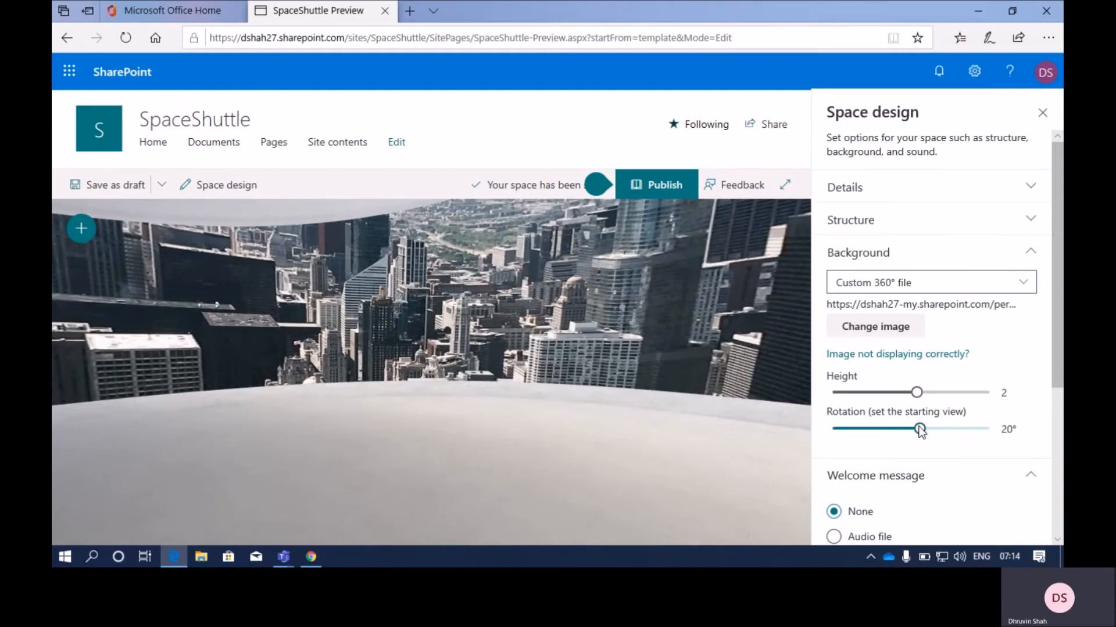
{"action": "left_click_drag", "start_coordinate": [919, 430], "coordinate": [912, 430]}
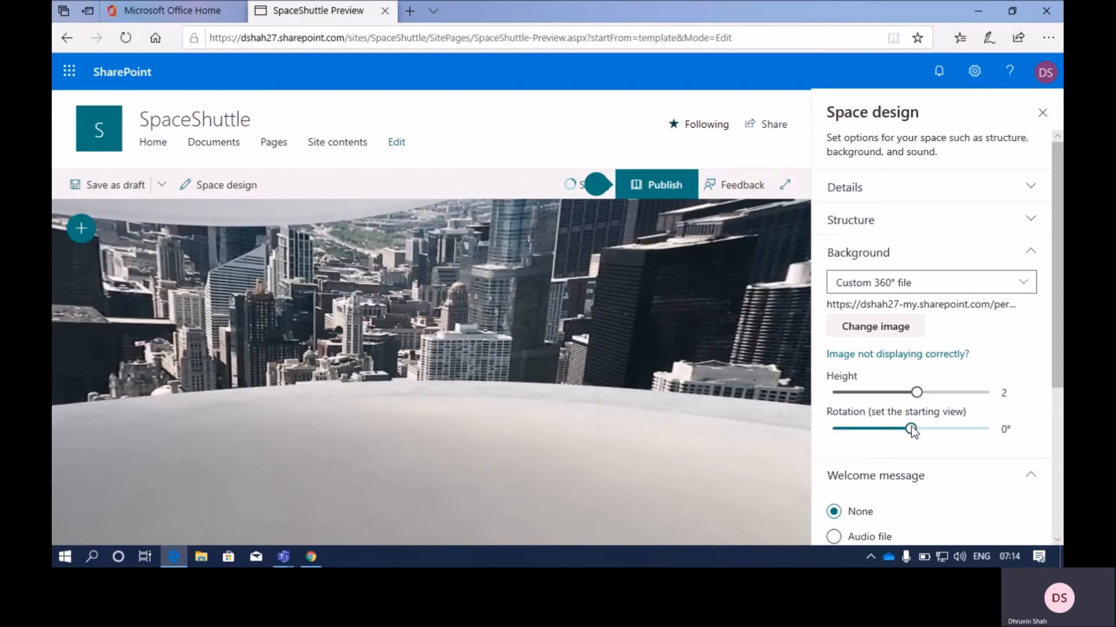
Review the 360° image format options, keep Monoscopic, and check the background type choices while keeping Custom 360° file
{"action": "left_click", "coordinate": [878, 356]}
{"action": "left_click", "coordinate": [951, 117]}
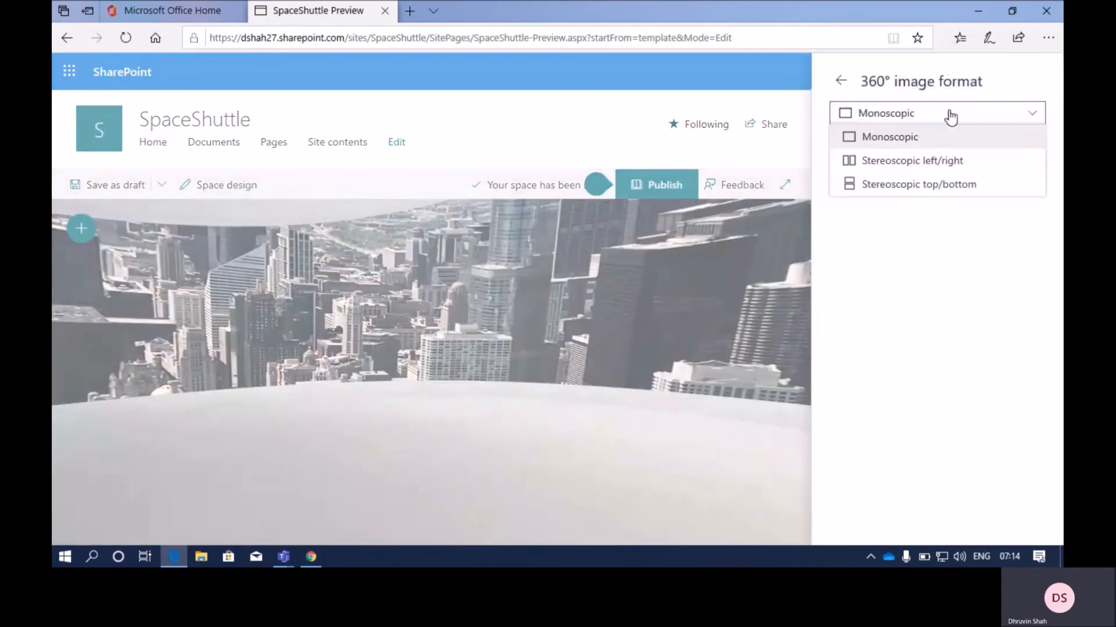
{"action": "key", "text": "alt+Tab"}
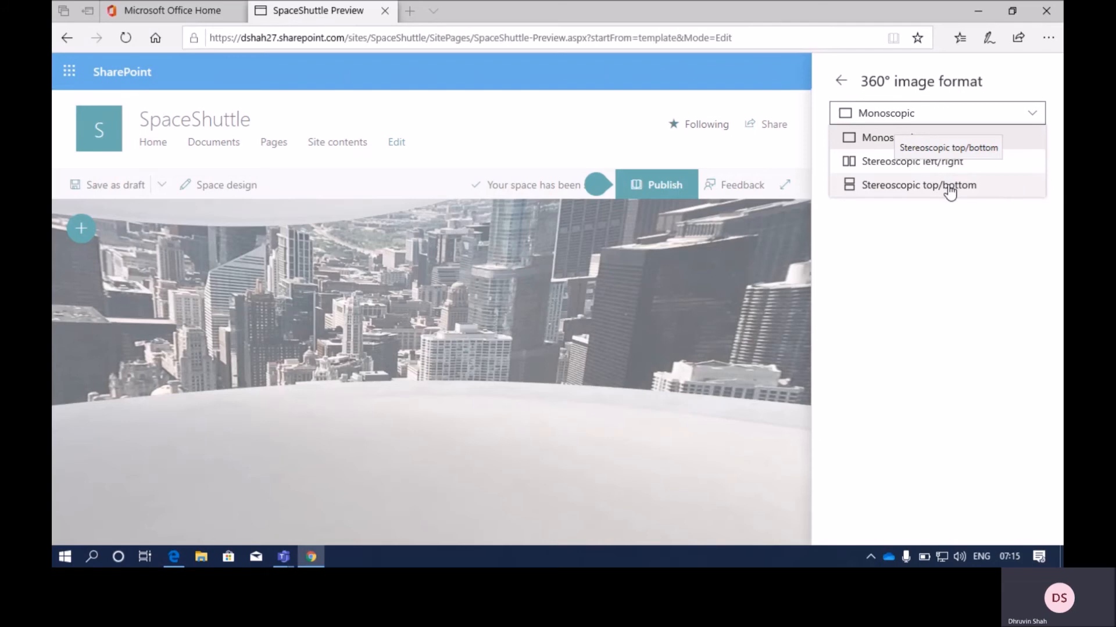
{"action": "left_click", "coordinate": [869, 141]}
{"action": "left_click", "coordinate": [842, 84]}
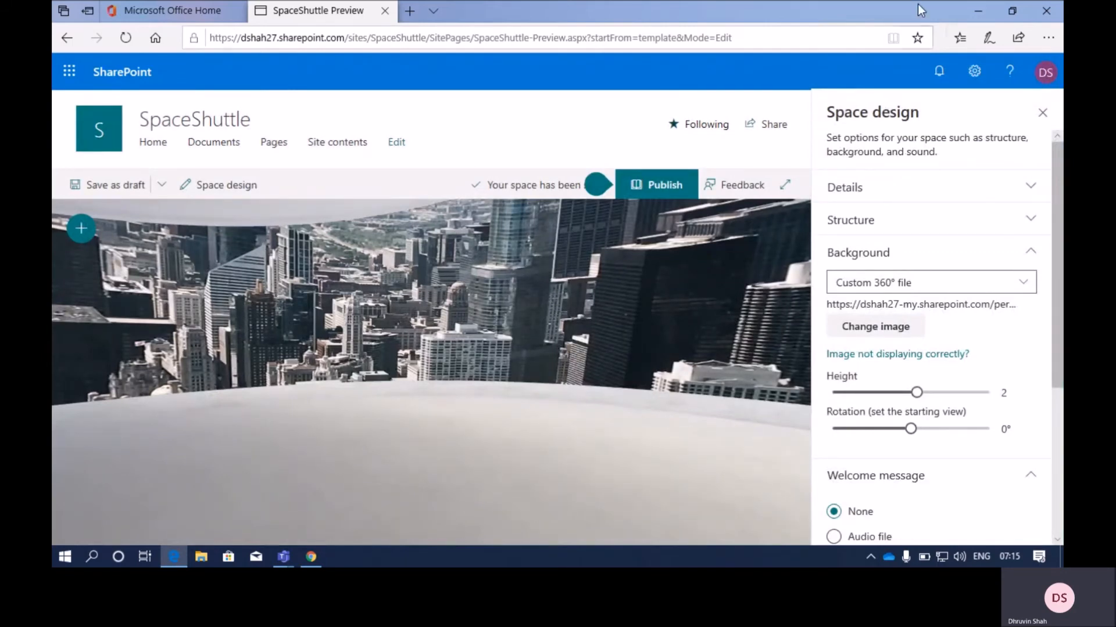
{"action": "left_click", "coordinate": [925, 284]}
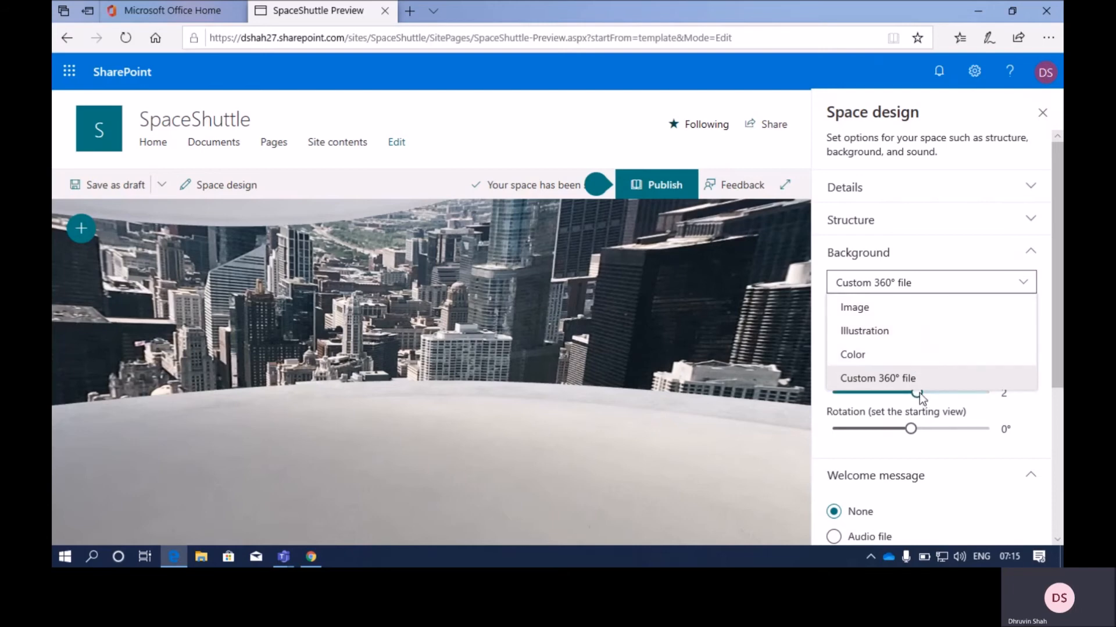
{"action": "left_click", "coordinate": [1020, 286]}
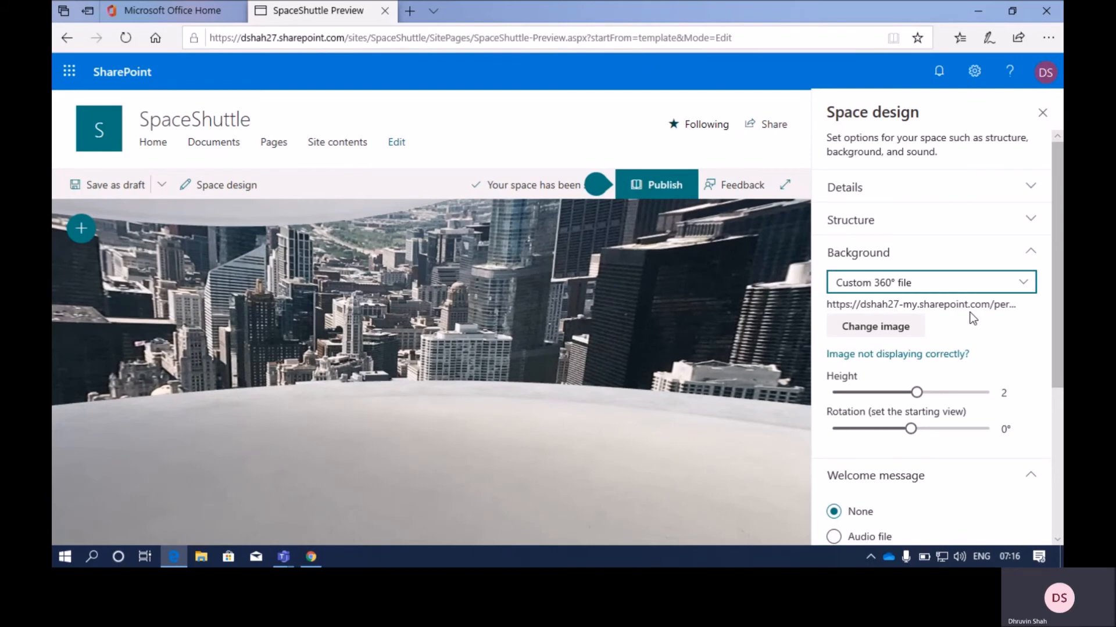
View the audio file sources for the welcome message without choosing one, collapse that section, and dismiss the publishing tip
{"action": "scroll", "coordinate": [972, 319], "scroll_direction": "down", "scroll_amount": 3}
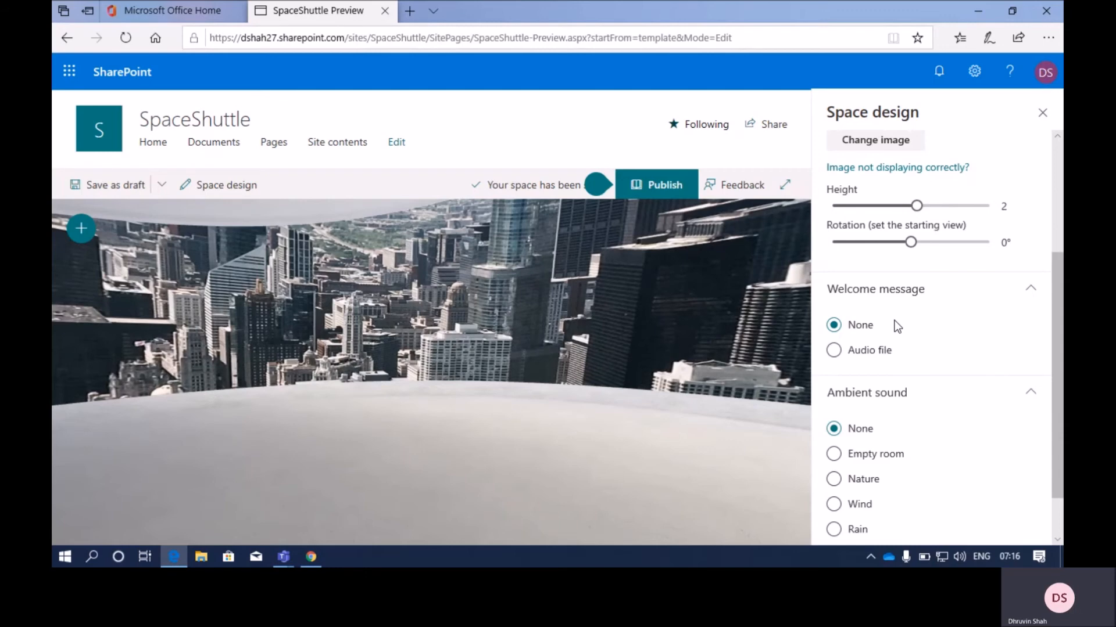
{"action": "left_click", "coordinate": [886, 352]}
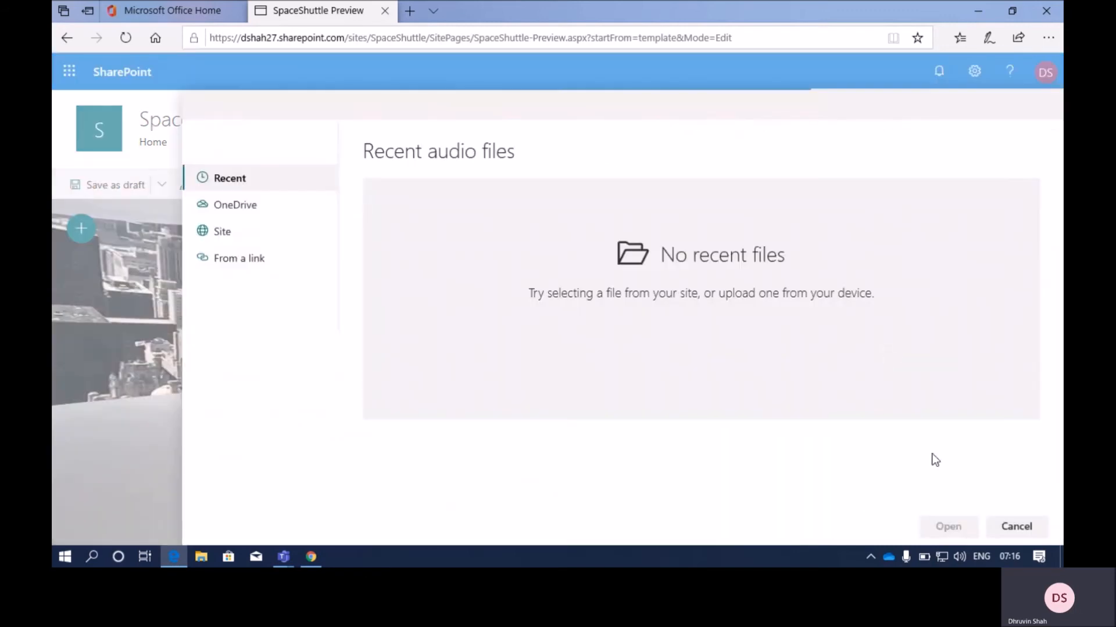
{"action": "left_click", "coordinate": [1011, 529]}
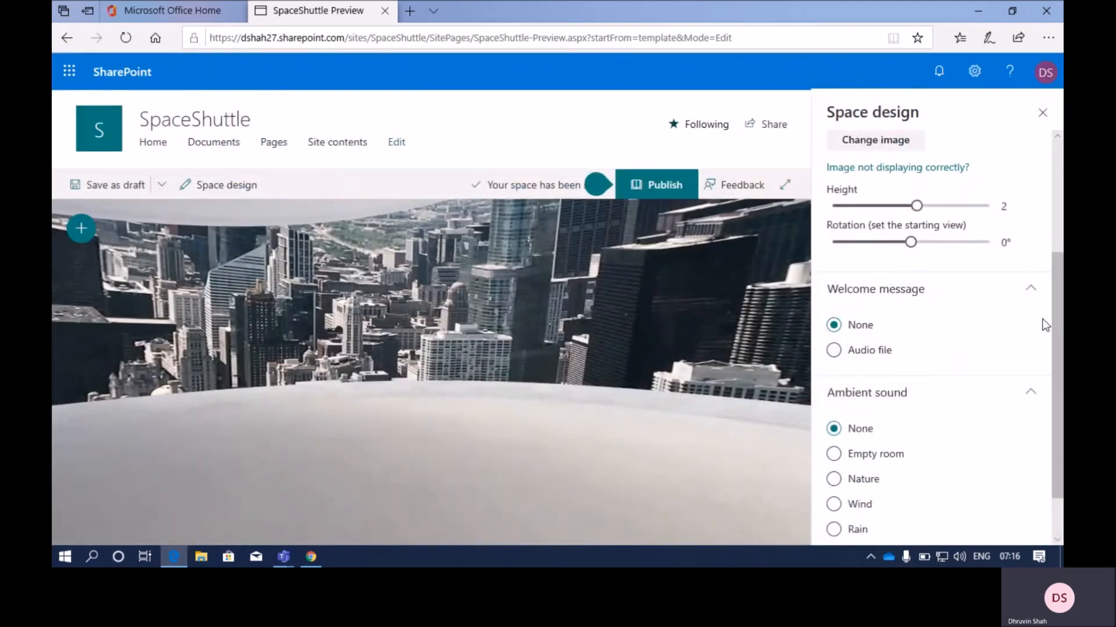
{"action": "scroll", "coordinate": [960, 341], "scroll_direction": "down", "scroll_amount": 1}
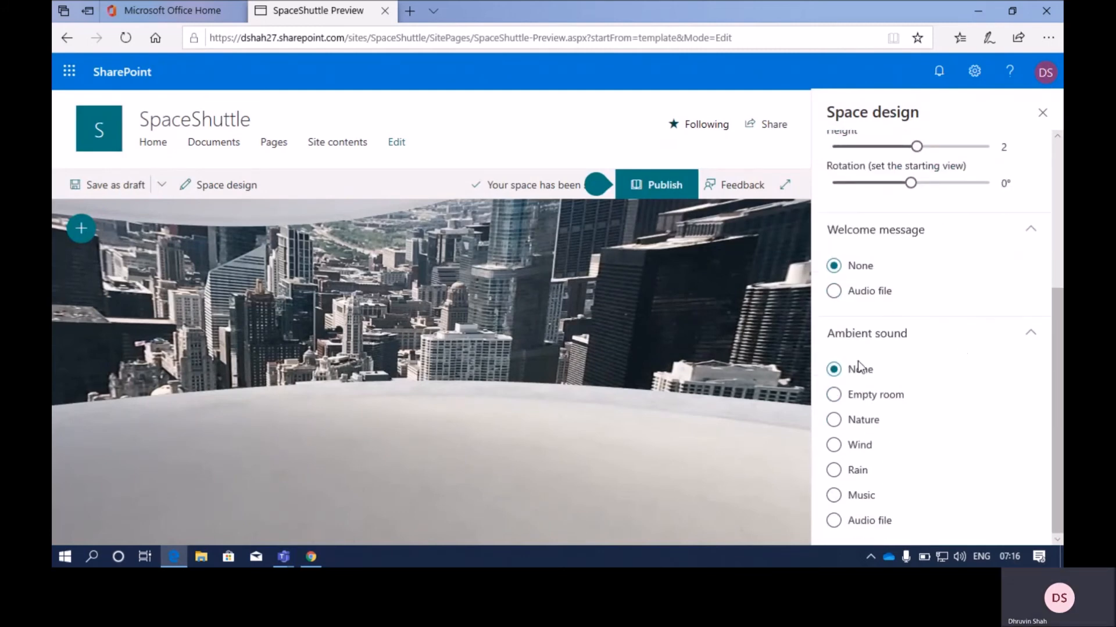
{"action": "left_click", "coordinate": [1032, 232]}
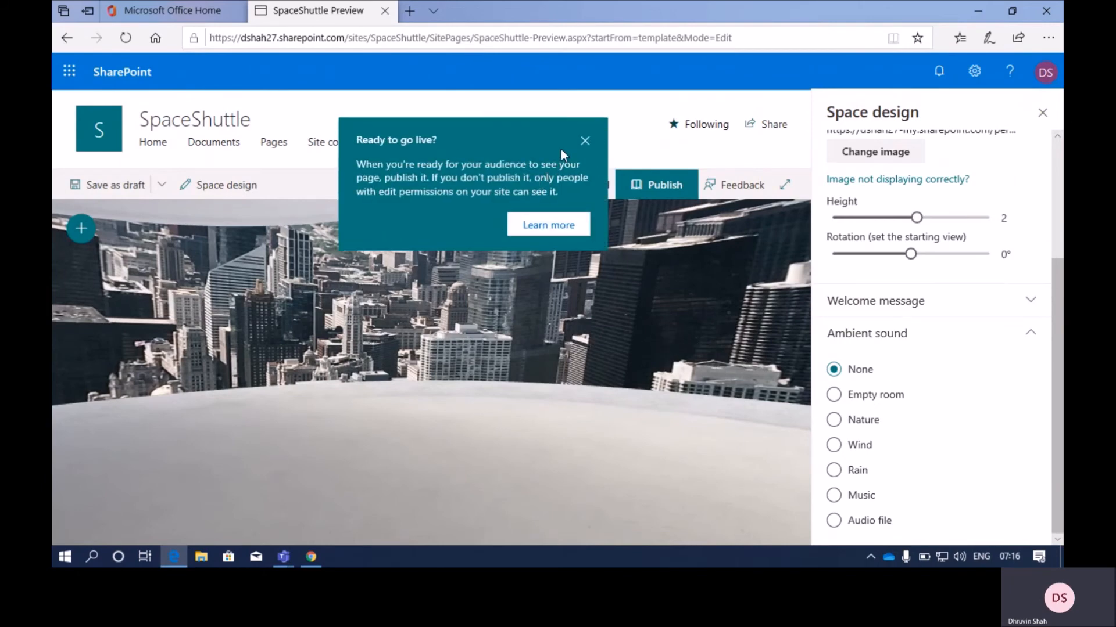
{"action": "left_click", "coordinate": [583, 142]}
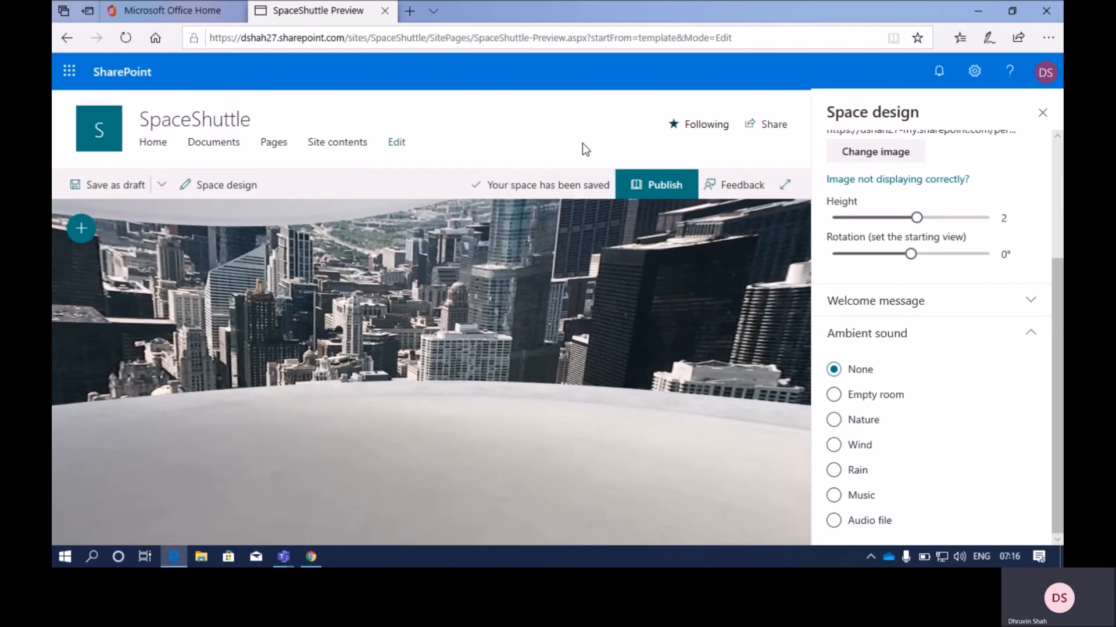
Try the Wind, Nature and Rain ambient sounds, and set the ambient sound back to None
{"action": "left_click", "coordinate": [834, 445]}
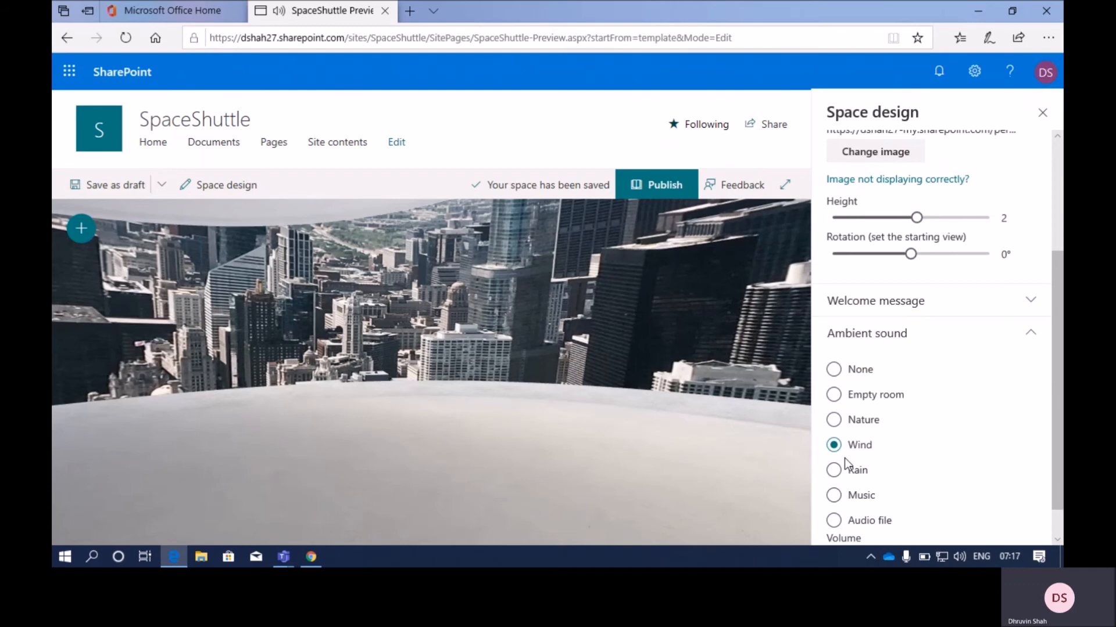
{"action": "left_click", "coordinate": [856, 422]}
{"action": "left_click", "coordinate": [834, 470]}
{"action": "left_click", "coordinate": [842, 373]}
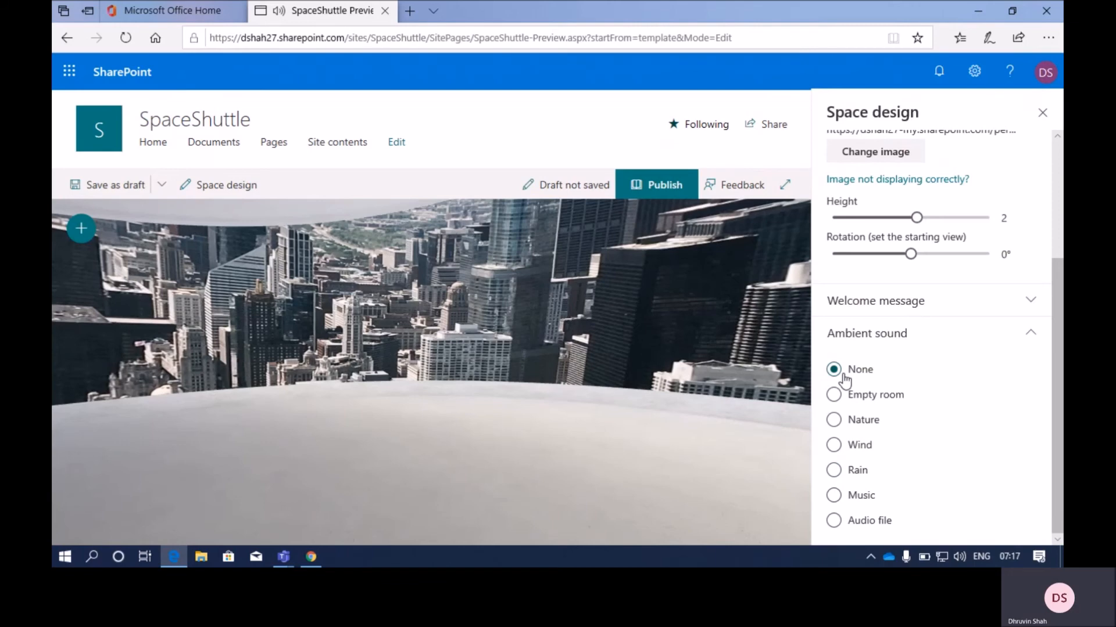
{"action": "left_click", "coordinate": [1031, 343]}
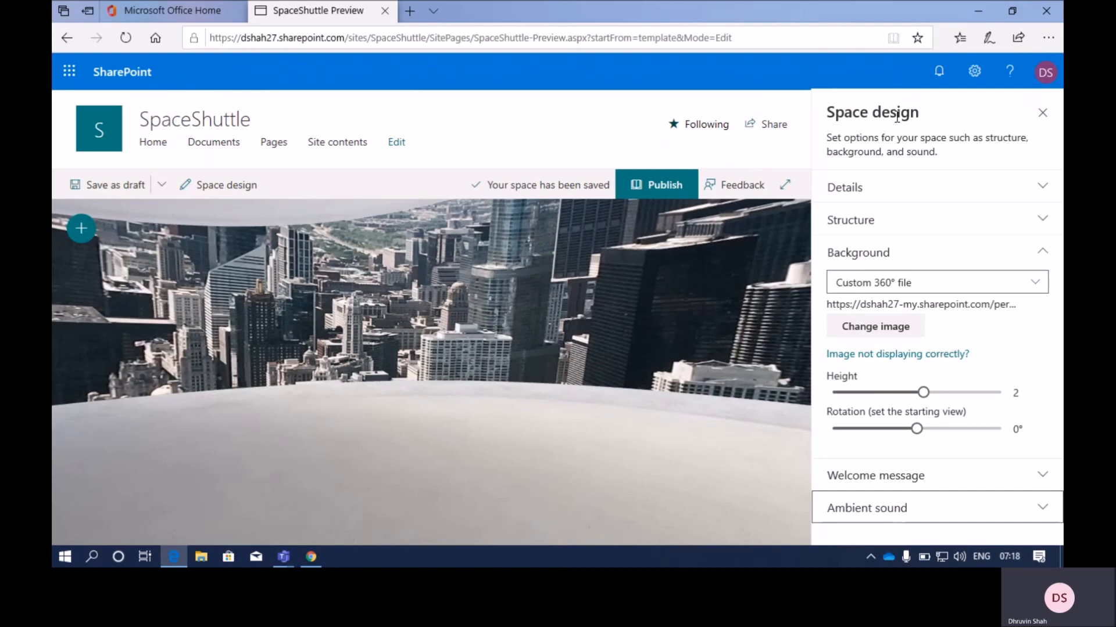
Review the Details, Structure, Background, Welcome message and Ambient sound sections of the space design, leaving each one collapsed
{"action": "left_click", "coordinate": [1051, 261]}
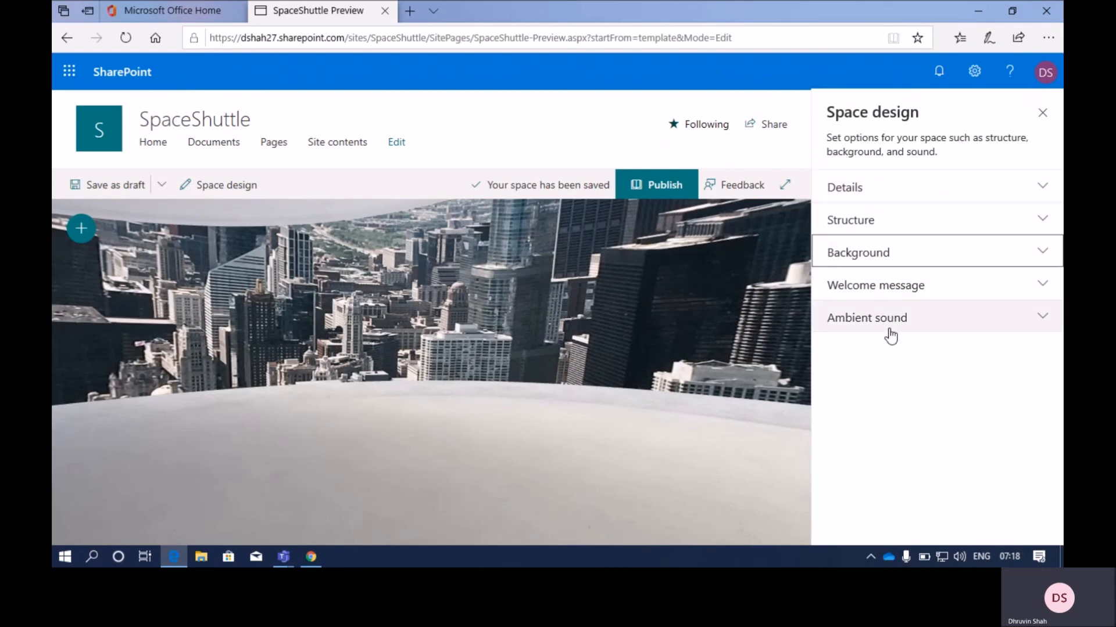
{"action": "left_click", "coordinate": [895, 198]}
{"action": "left_click", "coordinate": [892, 198]}
{"action": "left_click", "coordinate": [885, 226]}
{"action": "left_click", "coordinate": [885, 228]}
{"action": "left_click", "coordinate": [884, 252]}
{"action": "left_click", "coordinate": [885, 253]}
{"action": "left_click", "coordinate": [877, 285]}
{"action": "left_click", "coordinate": [877, 286]}
{"action": "left_click", "coordinate": [879, 319]}
{"action": "left_click", "coordinate": [879, 319]}
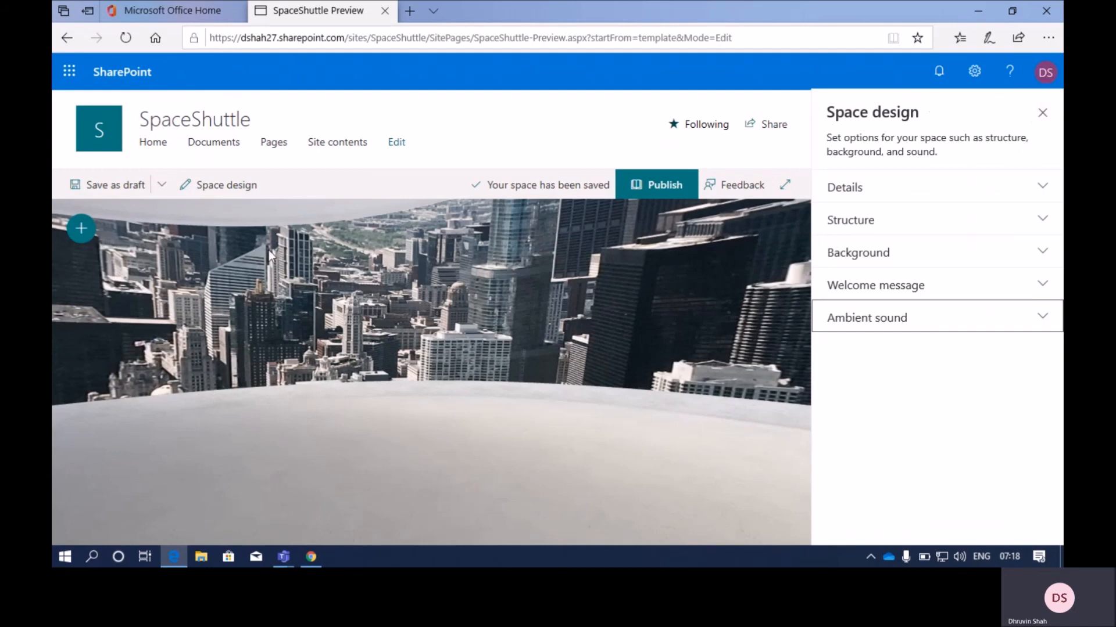
Examine the web parts that can be added to the space, close the list, and look around the scene
{"action": "left_click", "coordinate": [89, 234]}
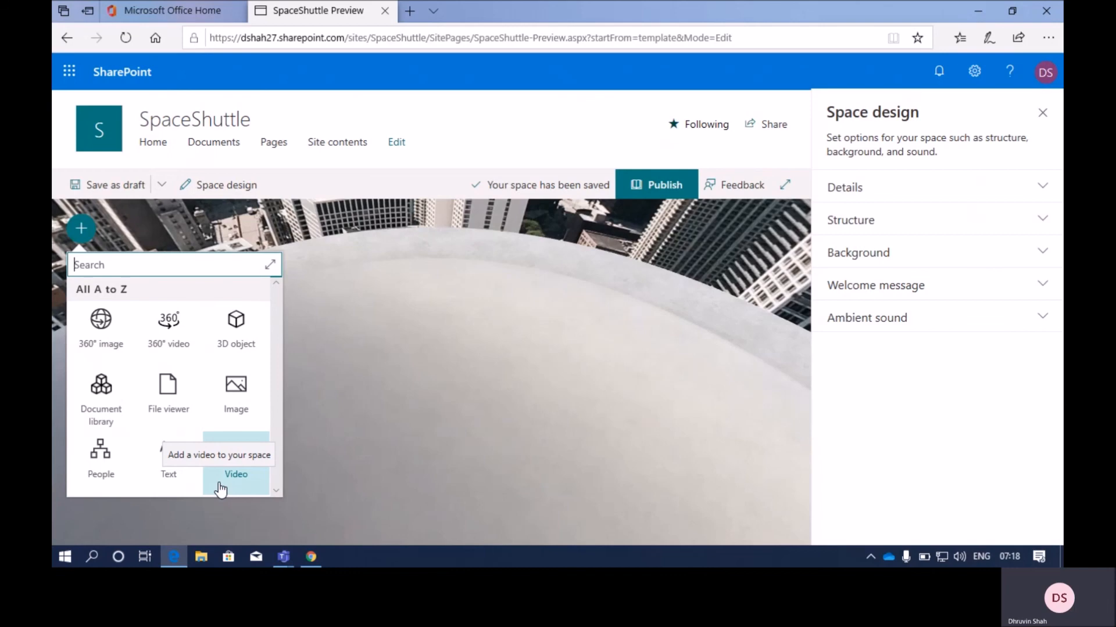
{"action": "left_click", "coordinate": [89, 236]}
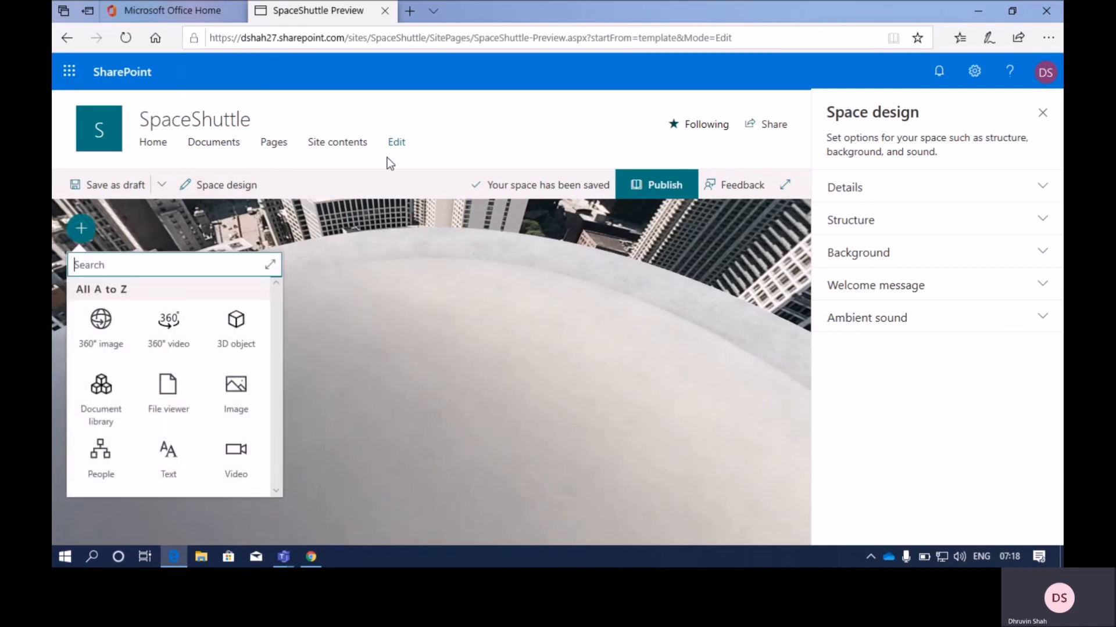
{"action": "left_click", "coordinate": [484, 143]}
{"action": "left_click_drag", "start_coordinate": [476, 309], "coordinate": [481, 492]}
{"action": "left_click_drag", "start_coordinate": [464, 288], "coordinate": [444, 392]}
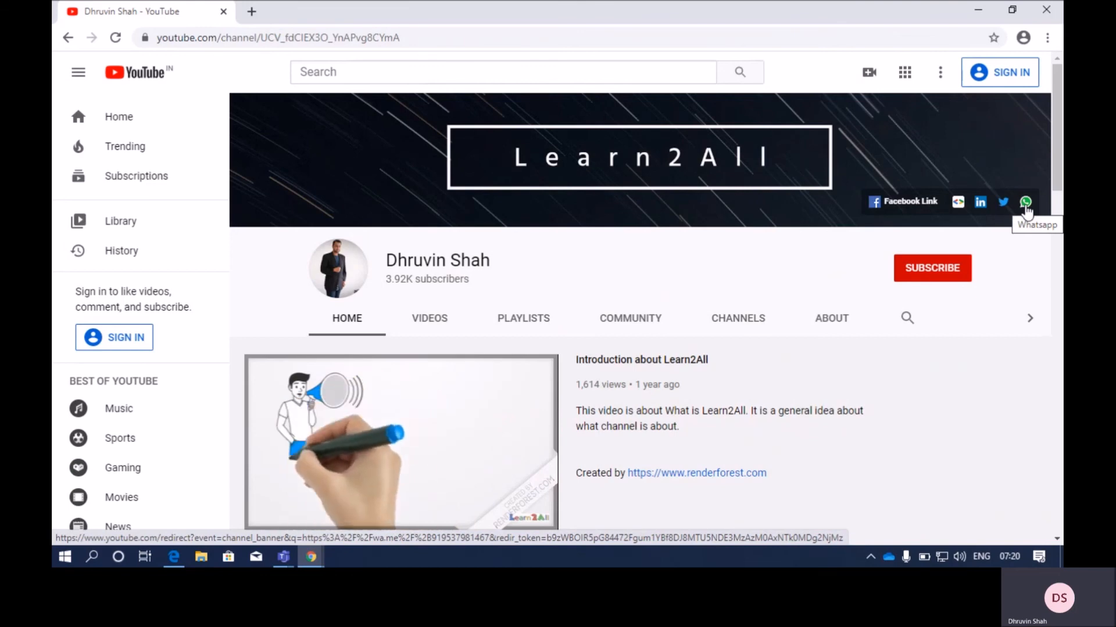
Open the Learn2ALL group updates form from the YouTube channel's banner links in Chrome and return to the channel page
{"action": "left_click", "coordinate": [958, 204]}
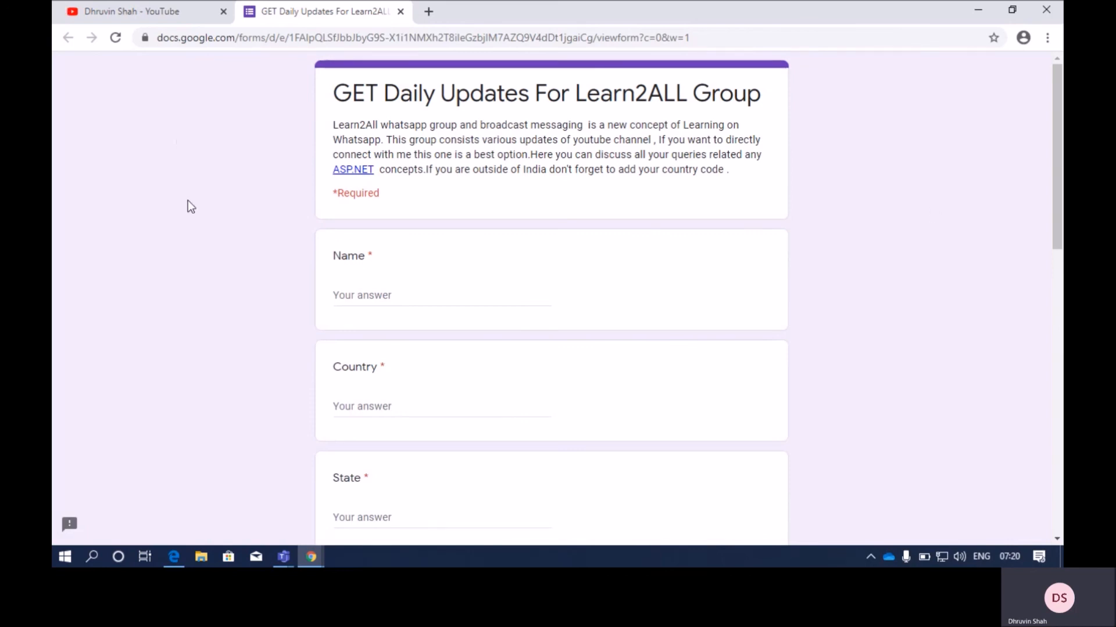
{"action": "left_click", "coordinate": [158, 11]}
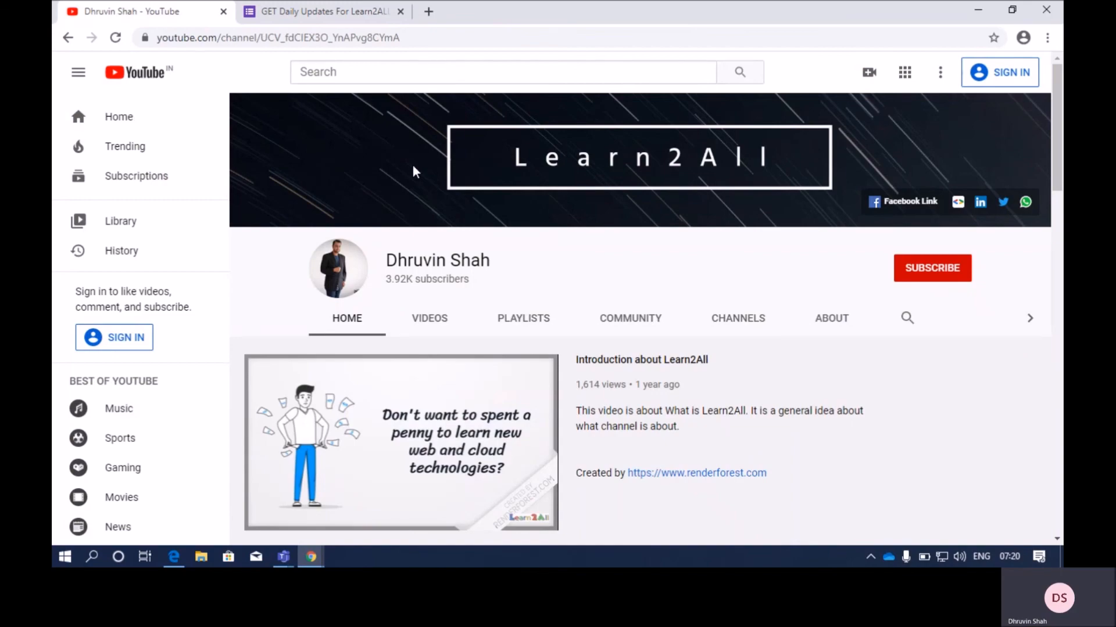